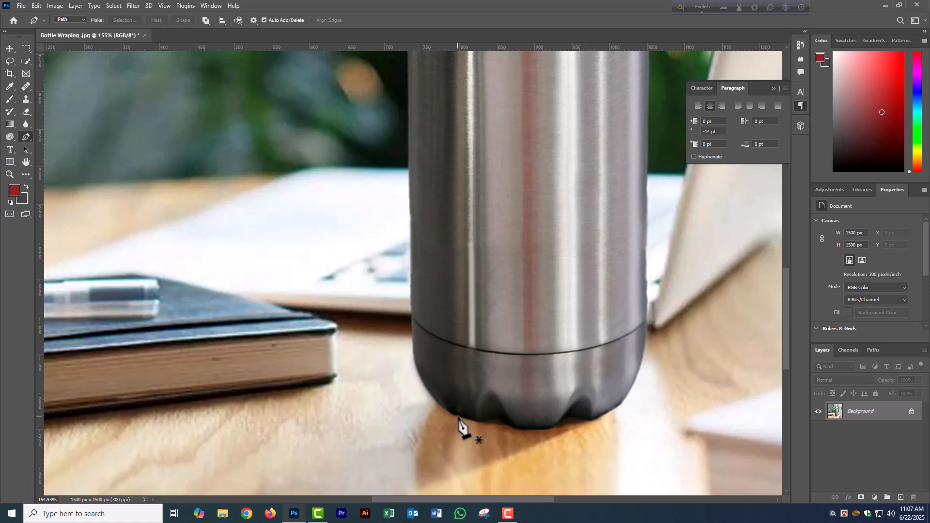
Trace a Pen path along the bottle's left side, from the bottom rim up to the start of the shoulder
click(413, 343)
click(404, 276)
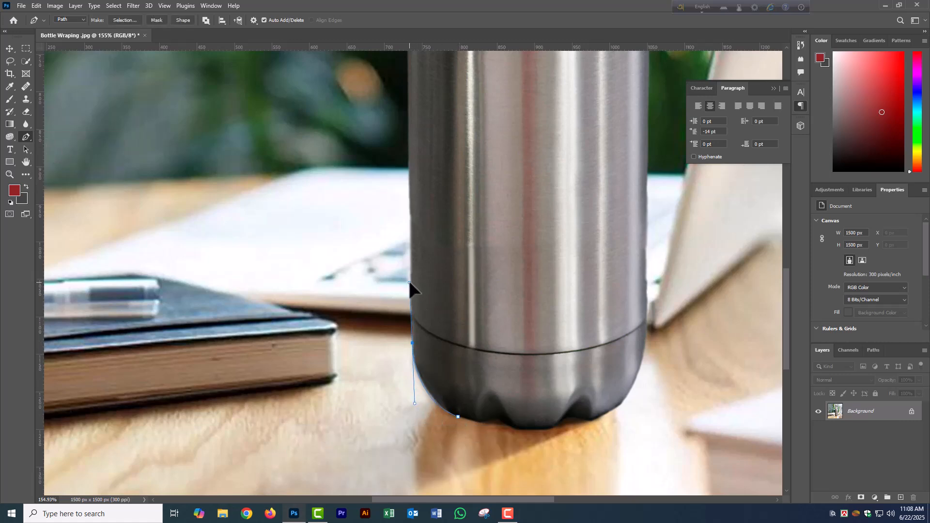
scroll(409, 282, up, 3)
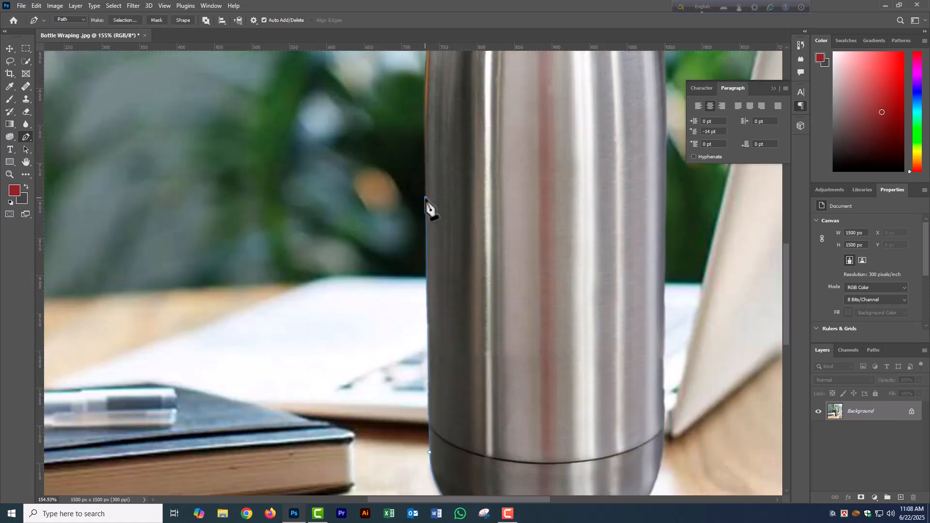
scroll(426, 204, down, 3)
drag(427, 231, 430, 217)
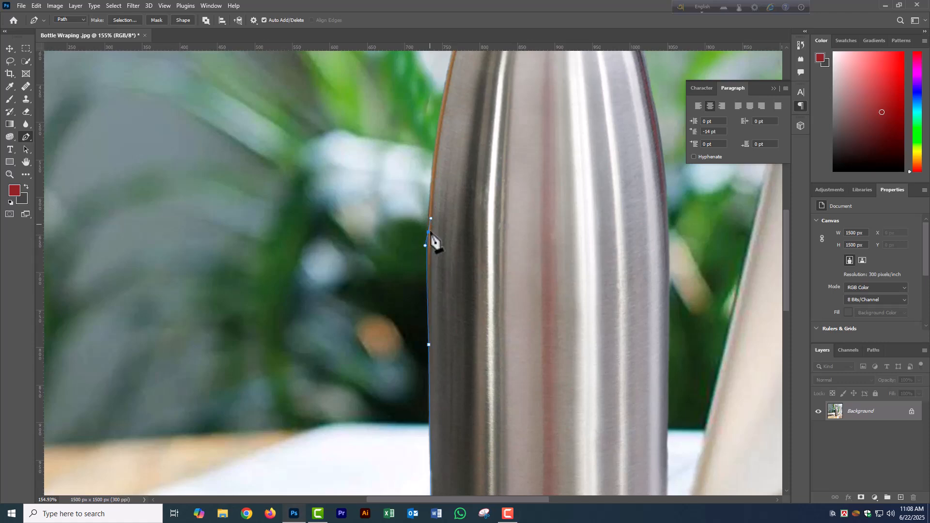
alt+click(428, 231)
Continue the bottle path up the left shoulder and along the left side of the neck
drag(494, 165, 467, 322)
drag(416, 251, 457, 283)
alt+click(416, 252)
drag(431, 230, 521, 238)
scroll(445, 218, up, 1)
click(445, 229)
click(447, 221)
Continue the path around the left end of the black ring and up the cap's left side
drag(435, 180, 463, 266)
alt+click(435, 180)
drag(448, 205, 446, 171)
alt+click(448, 205)
drag(473, 260, 434, 464)
click(411, 156)
Curve the path over the top of the cap to its upper right edge
drag(460, 194, 407, 381)
drag(493, 149, 649, 104)
alt+click(494, 148)
drag(654, 146, 316, 206)
drag(482, 220, 634, 255)
alt+click(482, 220)
drag(657, 331, 520, 173)
drag(468, 269, 451, 427)
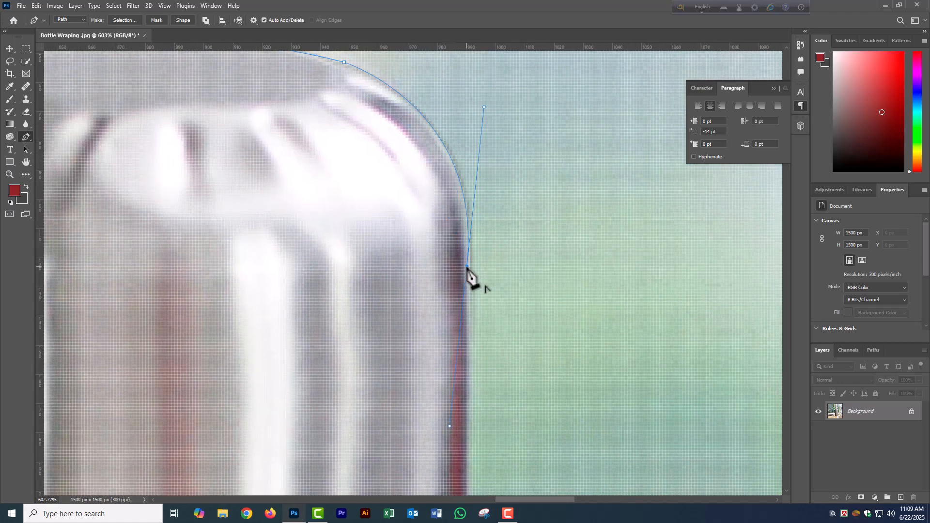
alt+click(468, 270)
Extend the path down the cap's right side and around the right end of the black ring
drag(473, 334, 474, 107)
click(471, 280)
drag(473, 313, 500, 197)
drag(471, 227, 432, 239)
alt+click(471, 227)
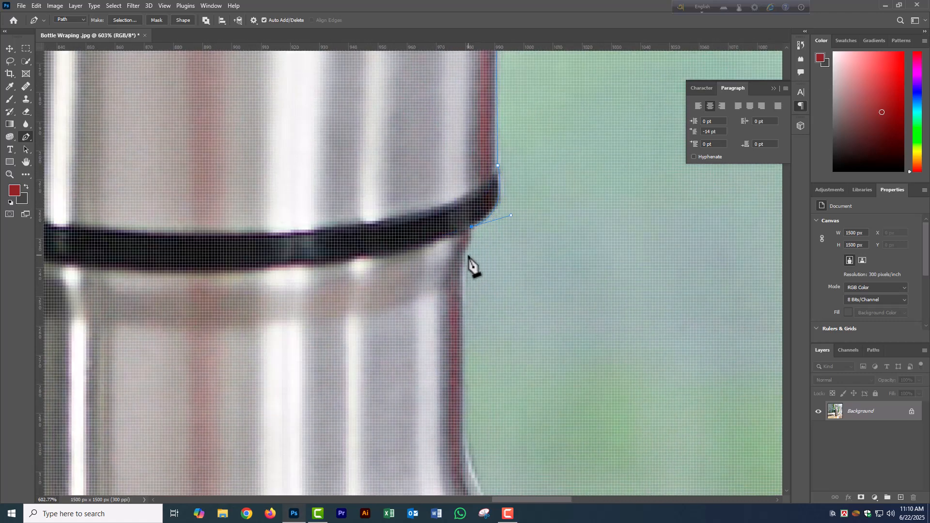
alt+click(466, 253)
Trace the path down the right side of the neck and along the upper right shoulder
drag(475, 364, 471, 255)
click(461, 304)
drag(507, 372, 486, 208)
drag(475, 260, 519, 335)
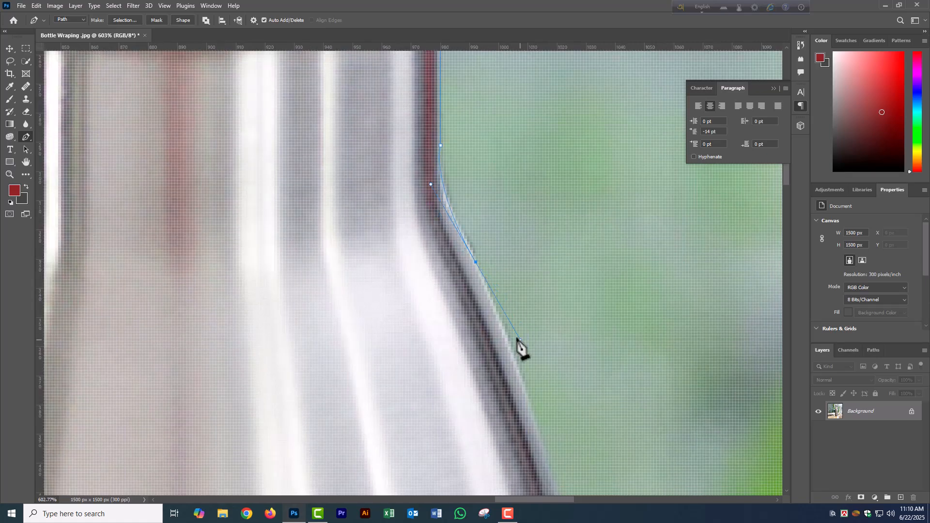
alt+click(475, 260)
drag(538, 383, 480, 227)
drag(489, 295, 497, 319)
drag(569, 363, 525, 193)
drag(486, 276, 495, 325)
alt+click(487, 276)
Continue the path along the right shoulder's outer curve towards the straight part of the body
drag(531, 426, 515, 140)
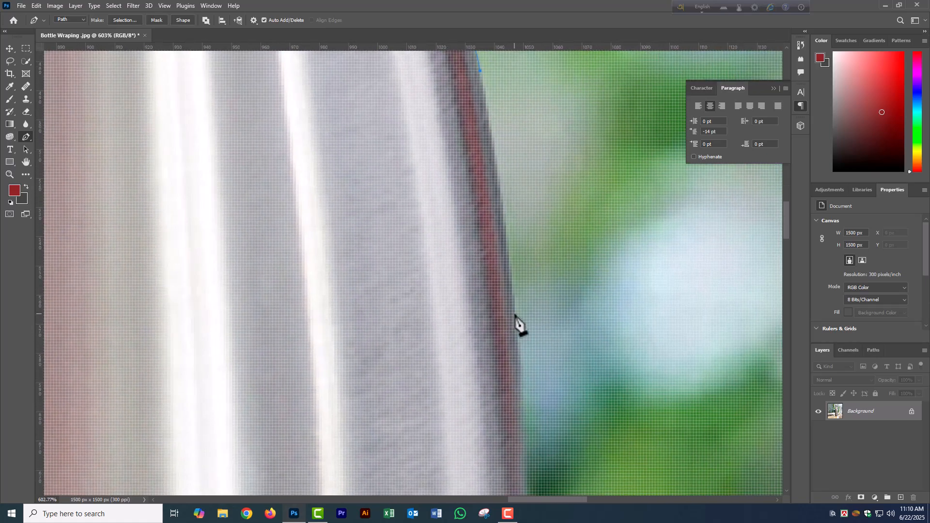
drag(514, 328, 516, 361)
alt+click(515, 328)
drag(544, 418, 517, 187)
drag(501, 336, 498, 360)
alt+click(501, 335)
drag(540, 441, 522, 165)
Extend the path down the bottle's straight right side to the bottom rim
drag(569, 267, 504, 324)
drag(503, 325, 478, 239)
drag(513, 287, 511, 344)
alt+click(513, 286)
drag(575, 381, 565, 191)
drag(500, 443, 497, 474)
alt+click(500, 443)
drag(562, 403, 529, 84)
Trace the scalloped bottom edge from right to left and close the path at its starting anchor
drag(431, 258, 589, 287)
alt+click(431, 258)
drag(544, 250, 494, 279)
alt+click(544, 250)
alt+click(490, 259)
alt+click(426, 263)
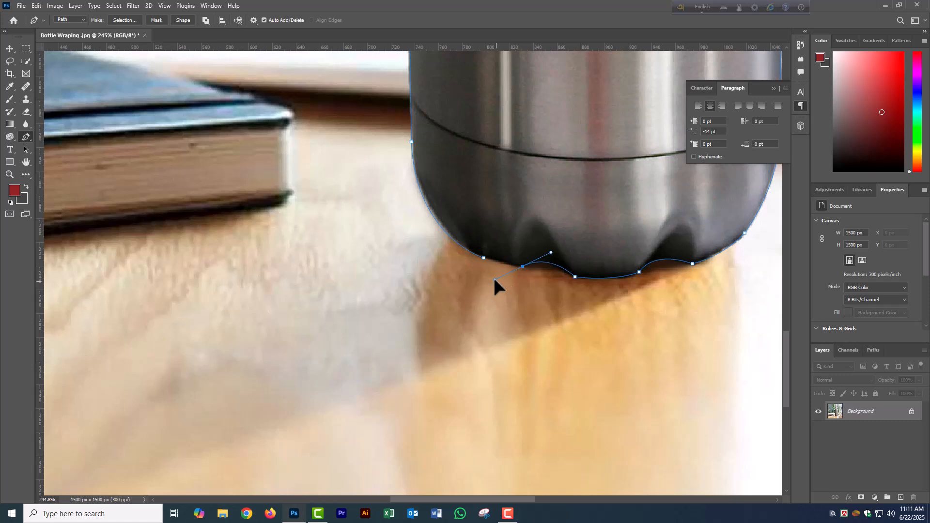
alt+click(522, 267)
click(483, 258)
key(ctrl+0)
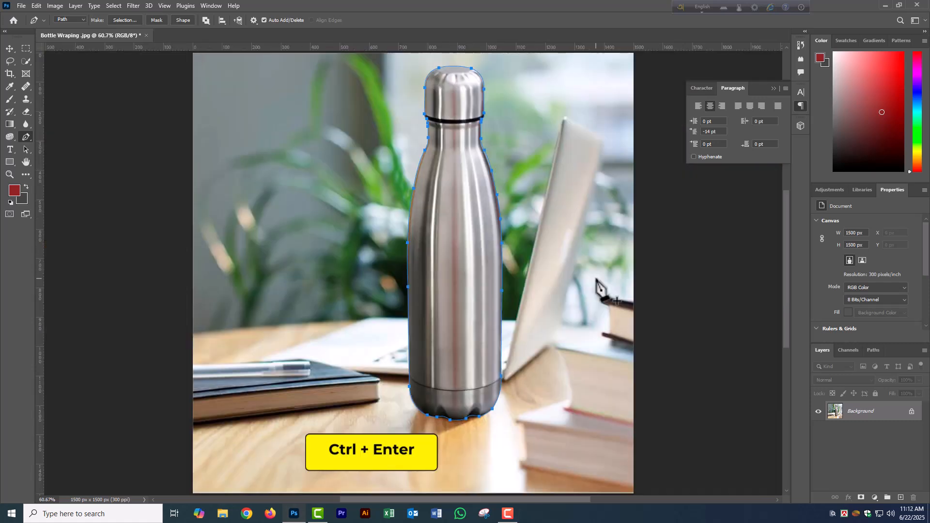
Convert the bottle path to a selection, save it as a new channel named OBJECT, and deselect
key(ctrl+Return)
click(113, 6)
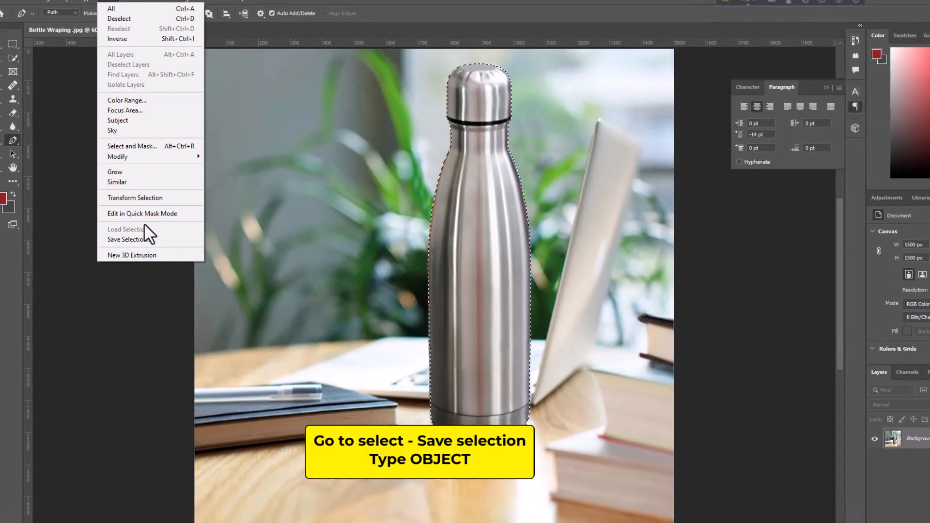
click(127, 239)
text(OBJECT)
key(Return)
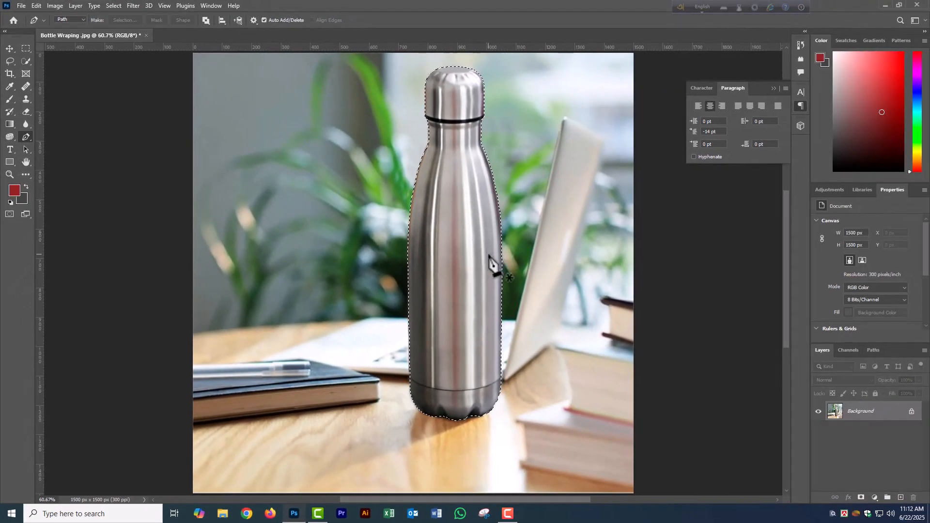
key(ctrl+d)
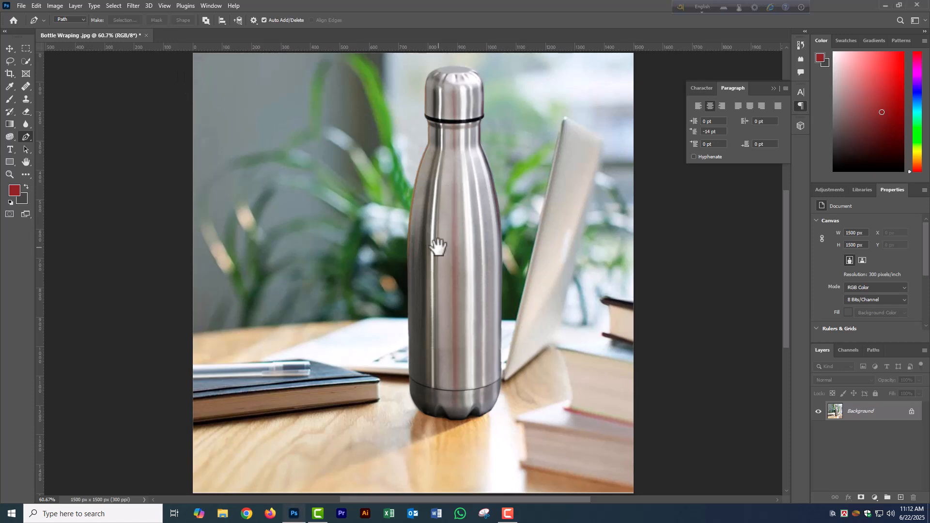
Trace a Pen path up the cap's left side, over its top and down its right side to the black ring
mouse_move(456, 81)
mouse_down()
mouse_move(452, 99)
mouse_move(459, 76)
mouse_up()
key(ctrl+0)
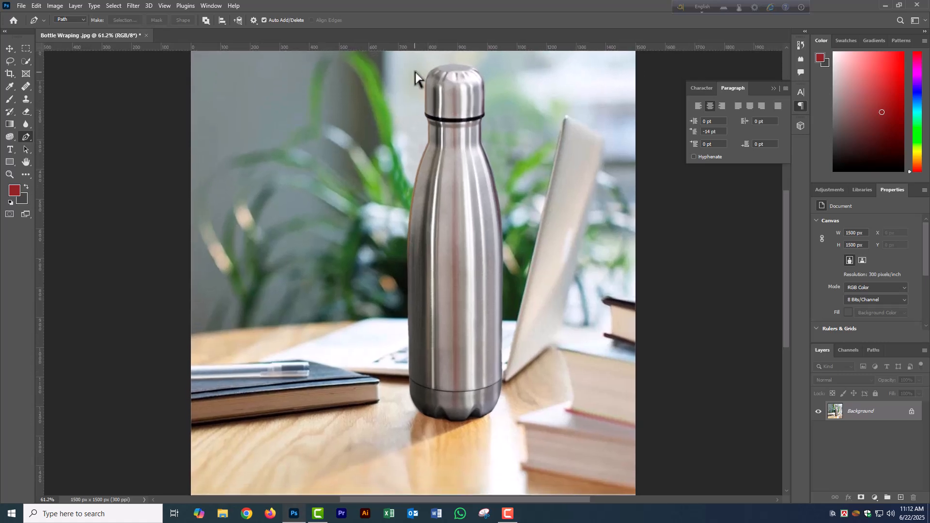
scroll(431, 92, up, 5)
drag(492, 135, 471, 202)
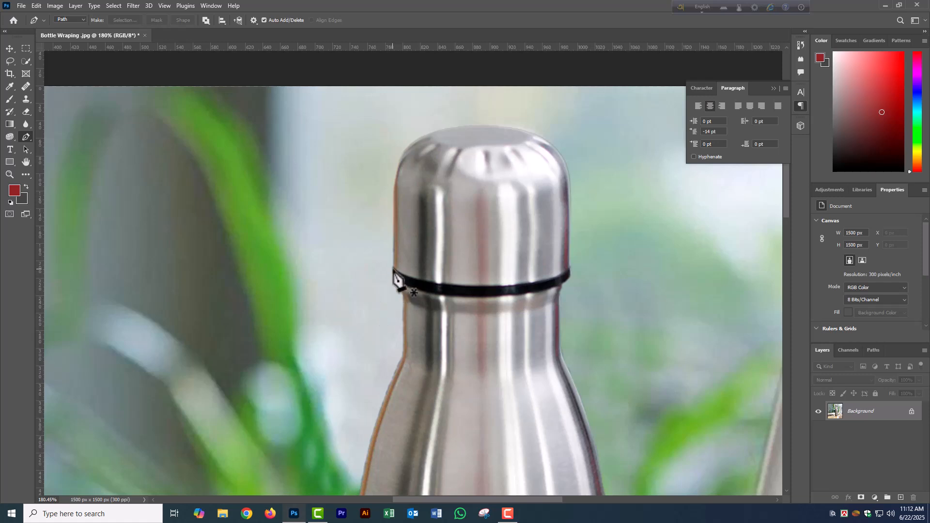
click(393, 267)
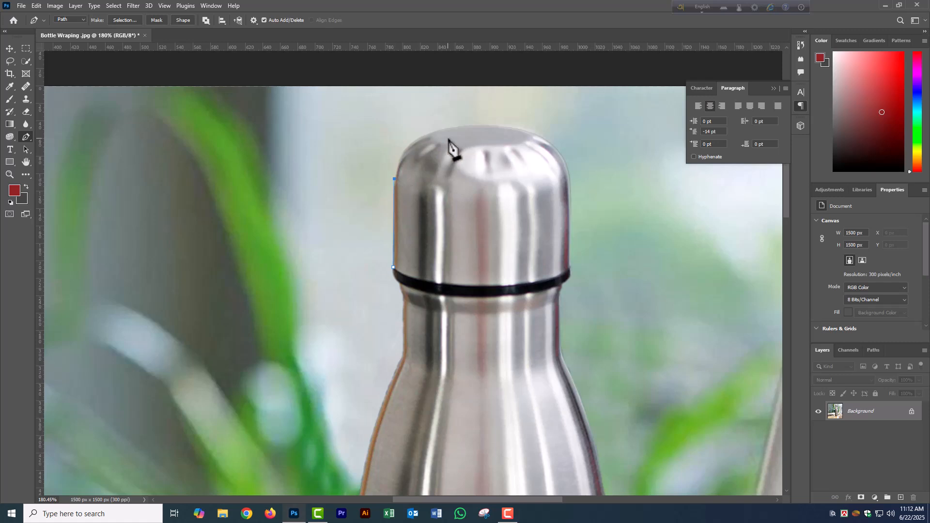
drag(478, 124, 563, 125)
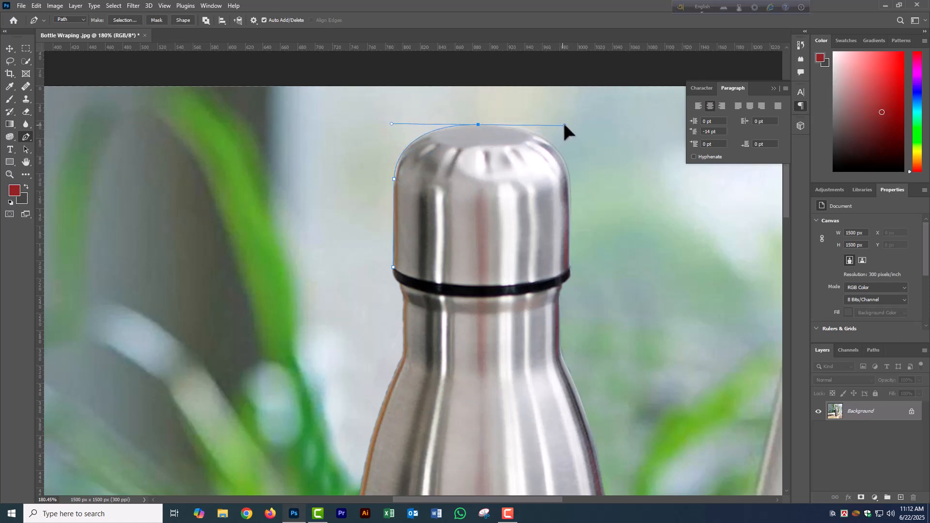
click(479, 125)
drag(563, 217, 569, 236)
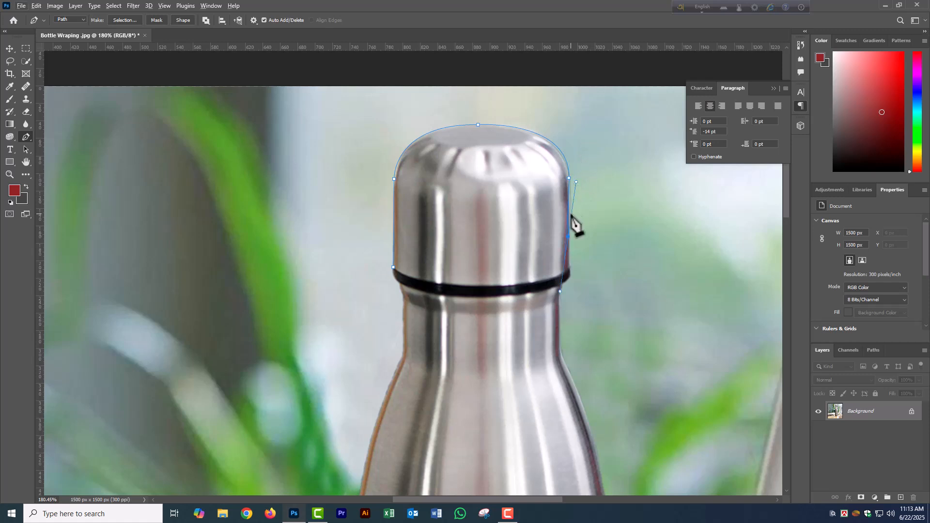
key(ctrl+z)
alt+click(570, 178)
scroll(565, 252, down, 2)
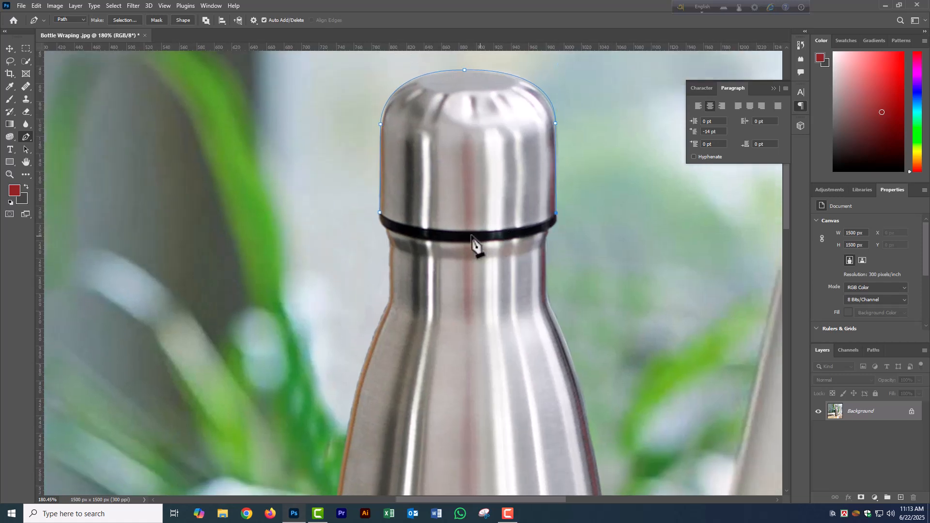
Curve the cap path along the upper edge of the black ring and close it at the starting anchor
drag(469, 233, 381, 233)
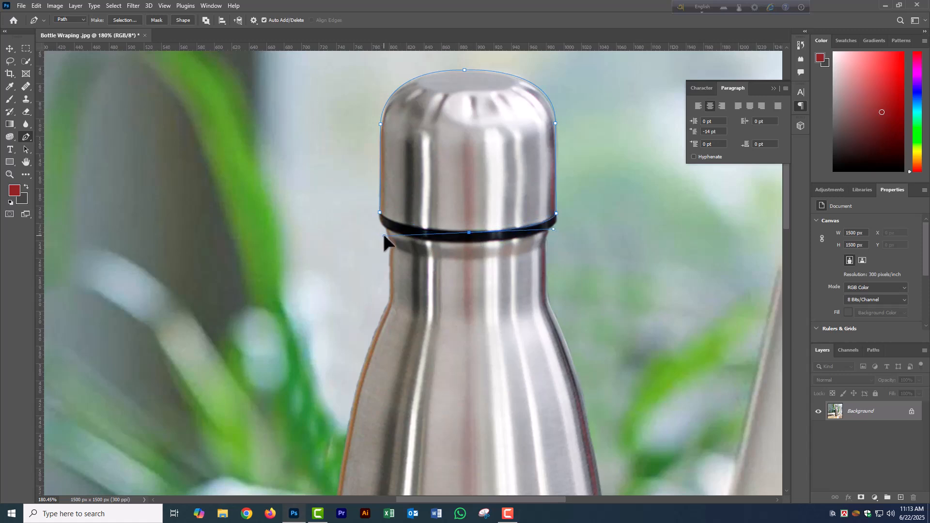
drag(465, 242, 517, 262)
alt+click(522, 252)
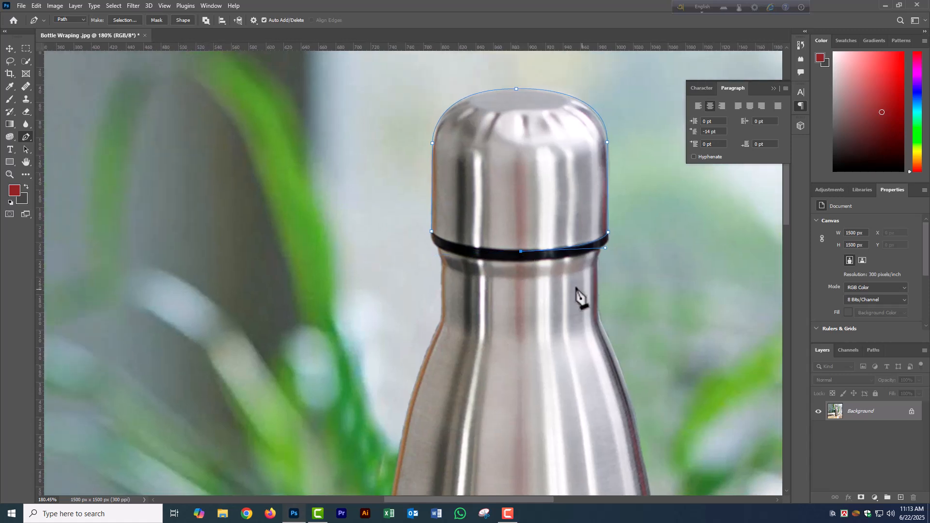
drag(432, 233, 407, 212)
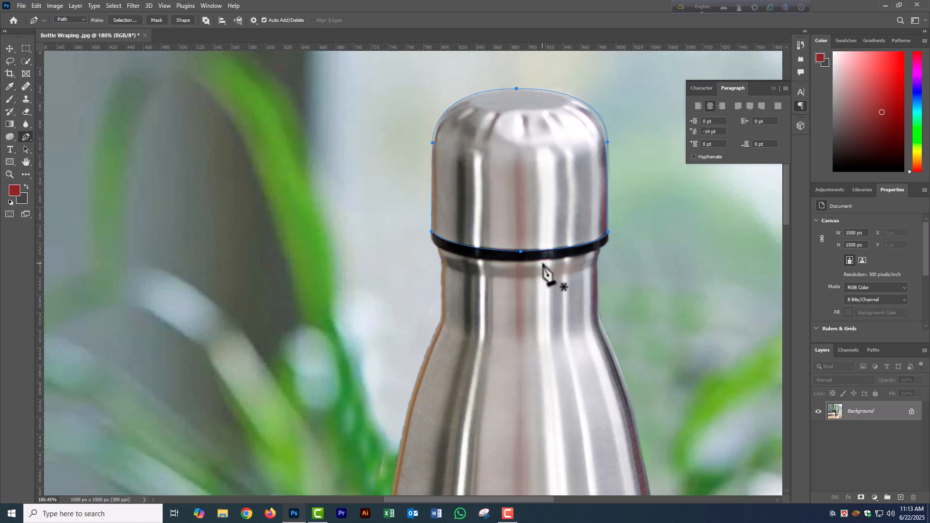
Convert the cap path to a selection and save it as a new channel named CAP
key(ctrl+Return)
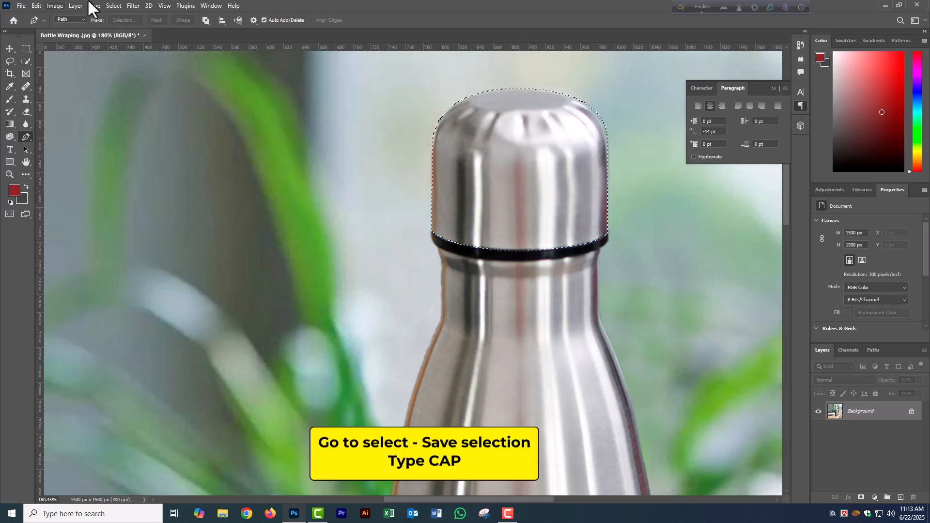
click(116, 5)
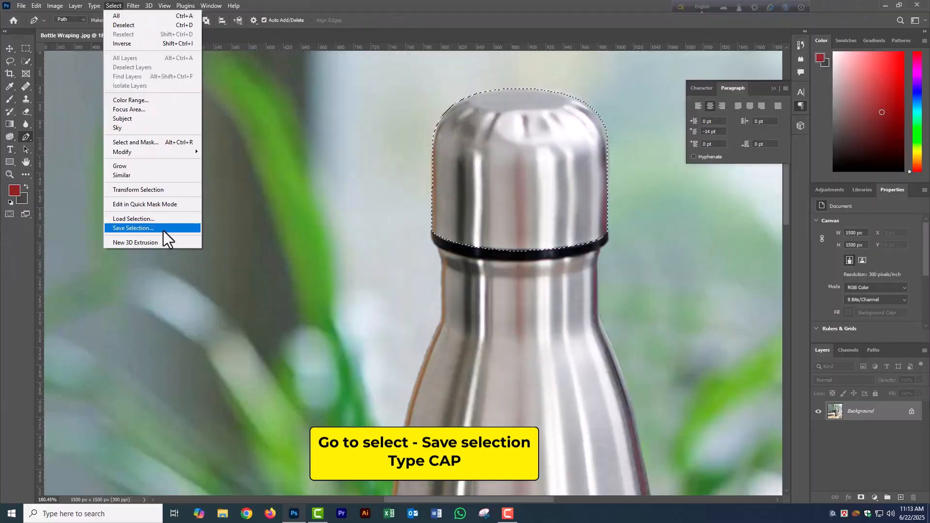
click(162, 228)
text(CAP)
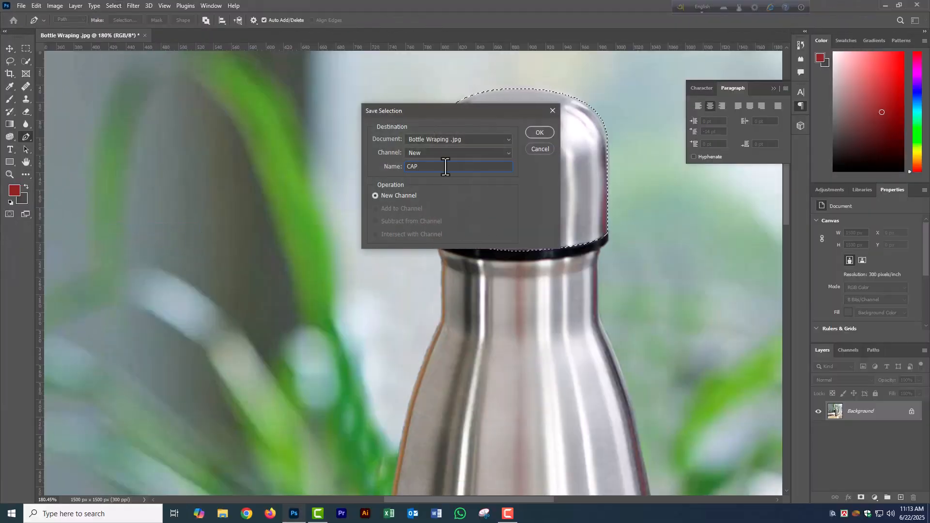
key(Return)
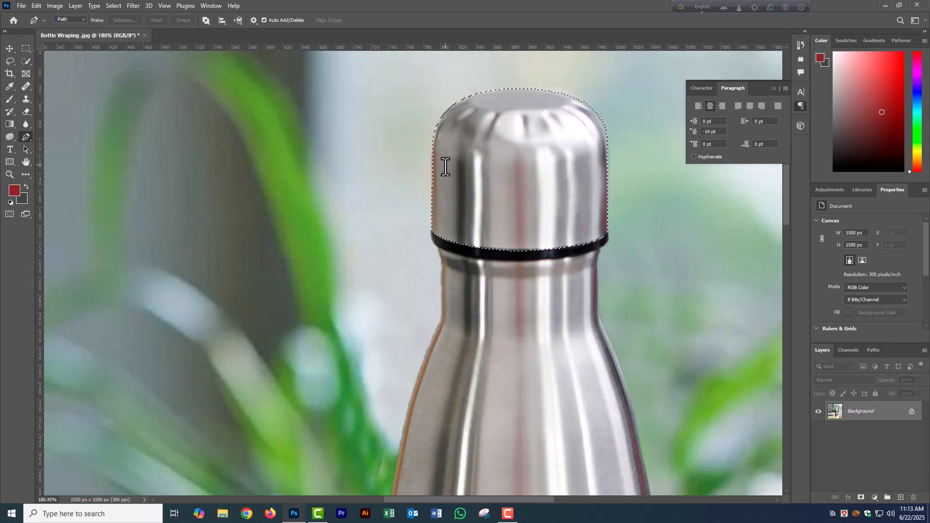
Start a Pen path for the bottle body along the black ring's lower edge, from left to right
drag(536, 245, 431, 159)
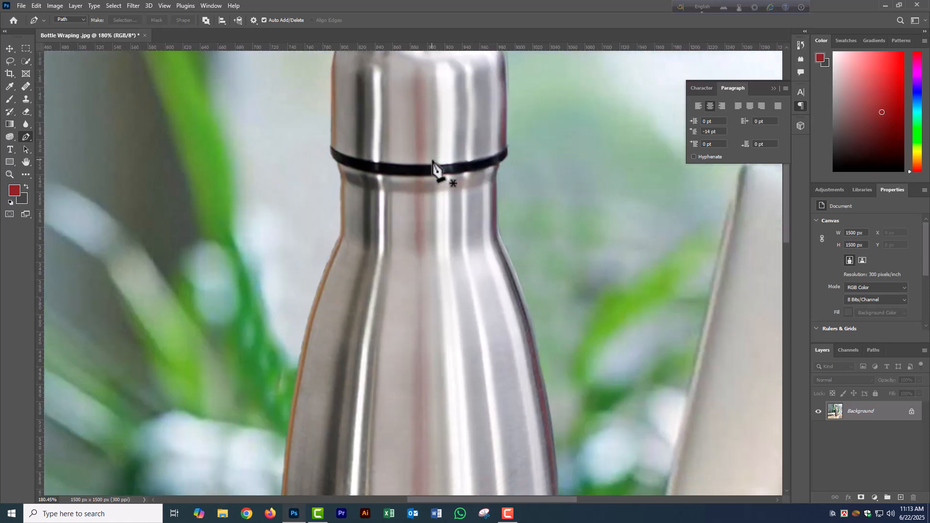
drag(349, 166, 373, 172)
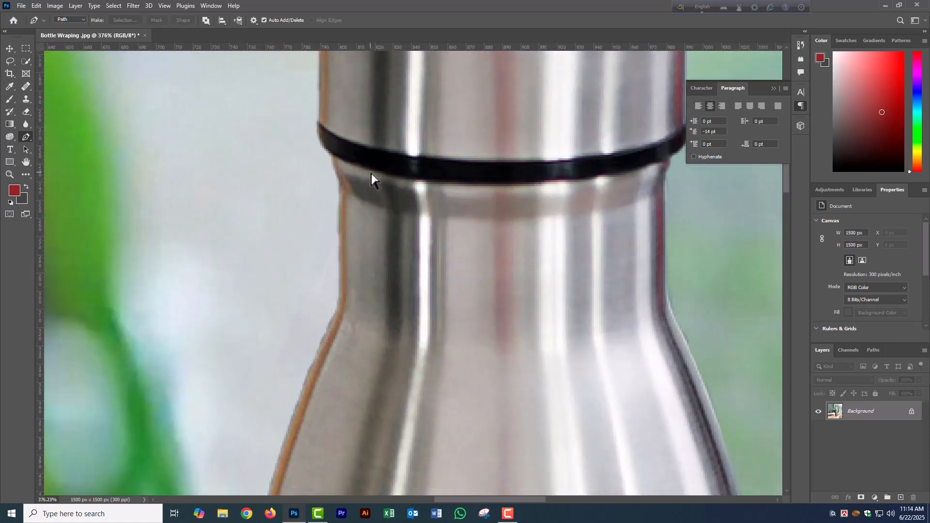
click(332, 156)
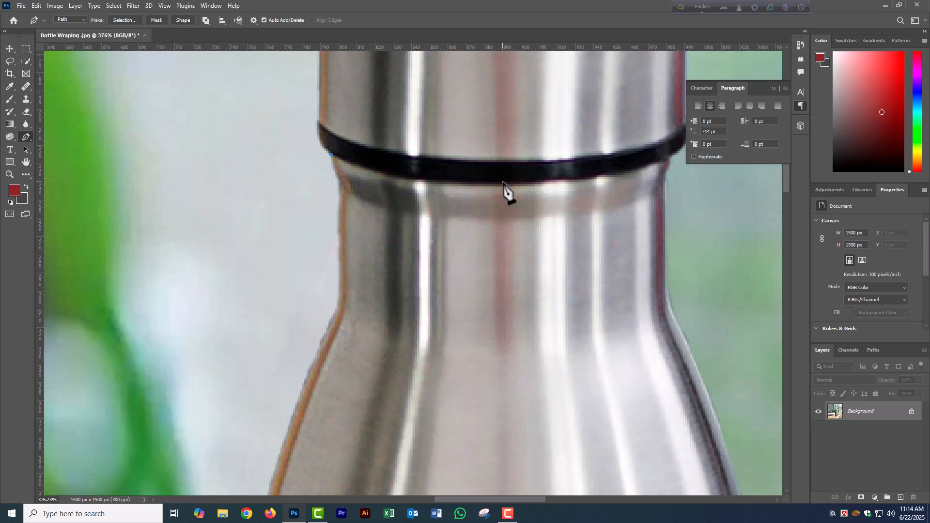
drag(503, 182, 643, 180)
alt+click(503, 183)
drag(584, 201, 436, 205)
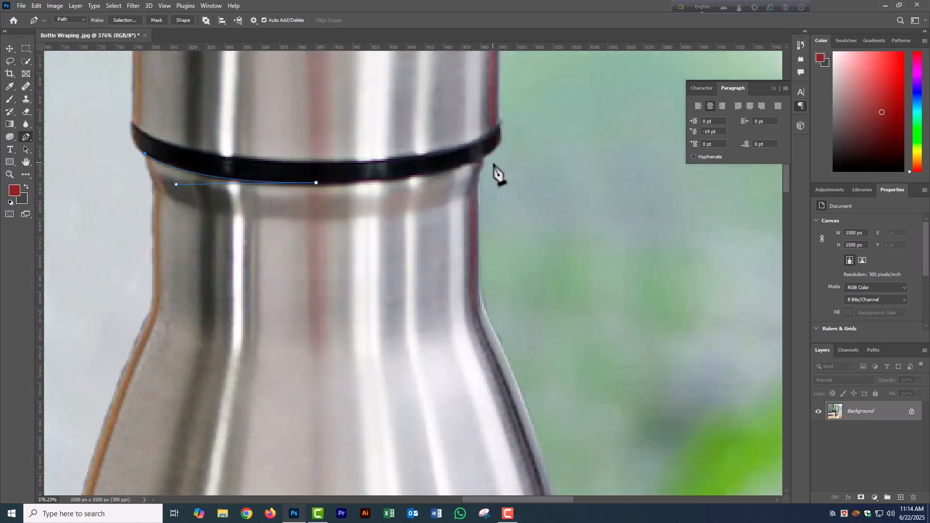
drag(483, 158, 524, 131)
Continue the body path down the right side of the neck and around the right shoulder
scroll(474, 141, down, 2)
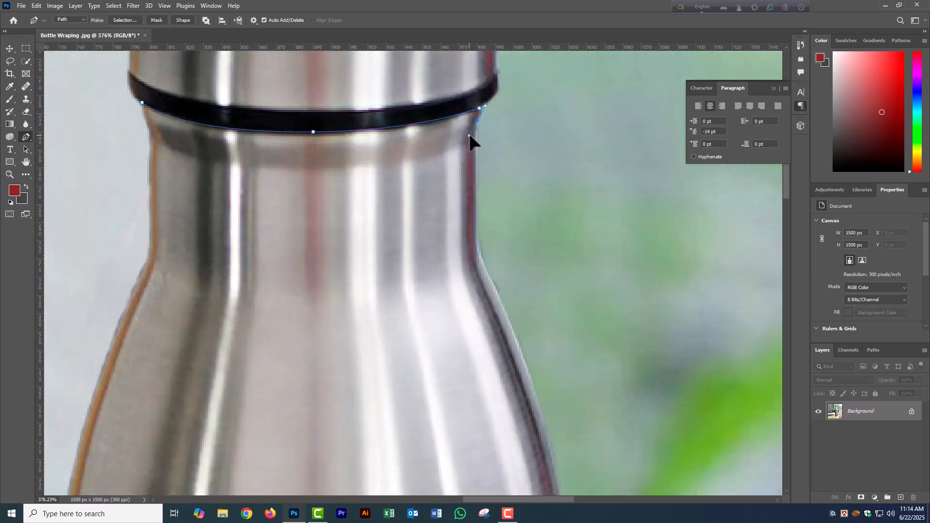
click(470, 166)
drag(501, 258, 527, 303)
drag(547, 408, 502, 300)
drag(528, 343, 494, 207)
drag(484, 262, 491, 306)
Extend the body path down the bottle's right side to the bottom rim
drag(530, 340, 532, 268)
scroll(533, 266, down, 5)
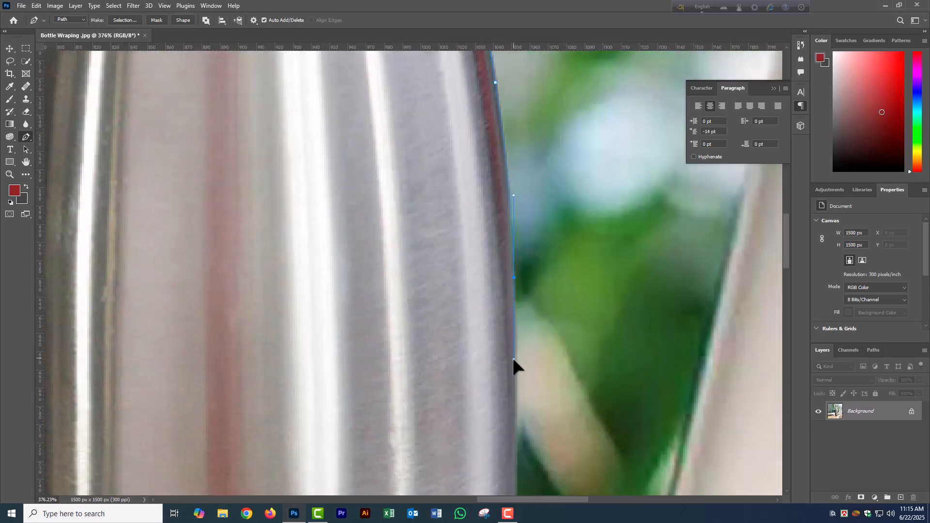
scroll(482, 322, down, 1)
drag(481, 339, 544, 178)
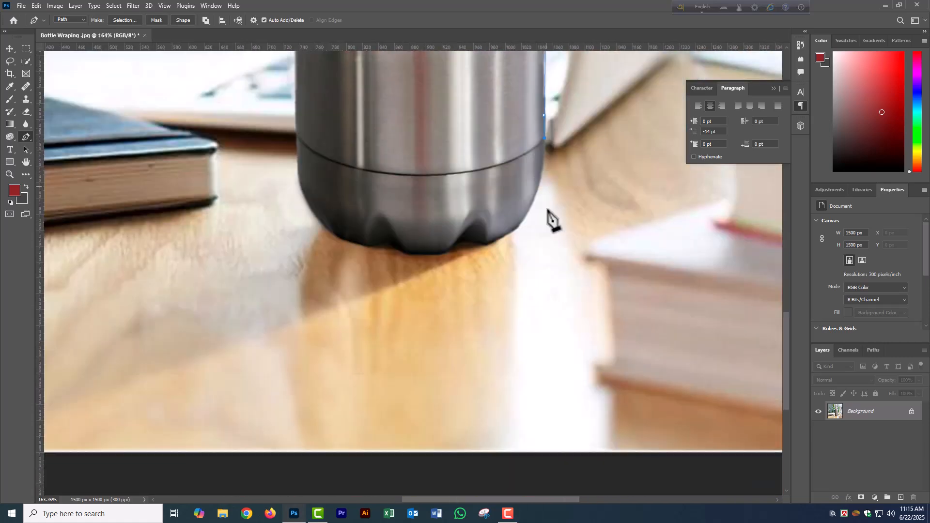
Trace the body path around the lower right corner and along the scalloped bottom edge
drag(488, 244, 535, 255)
alt+click(489, 244)
drag(533, 254, 412, 262)
alt+click(534, 253)
scroll(530, 261, up, 3)
alt+click(476, 255)
key(ctrl+z)
alt+click(426, 246)
Carry the body path around the lower left corner and up the bottle's straight left side
drag(367, 231, 484, 254)
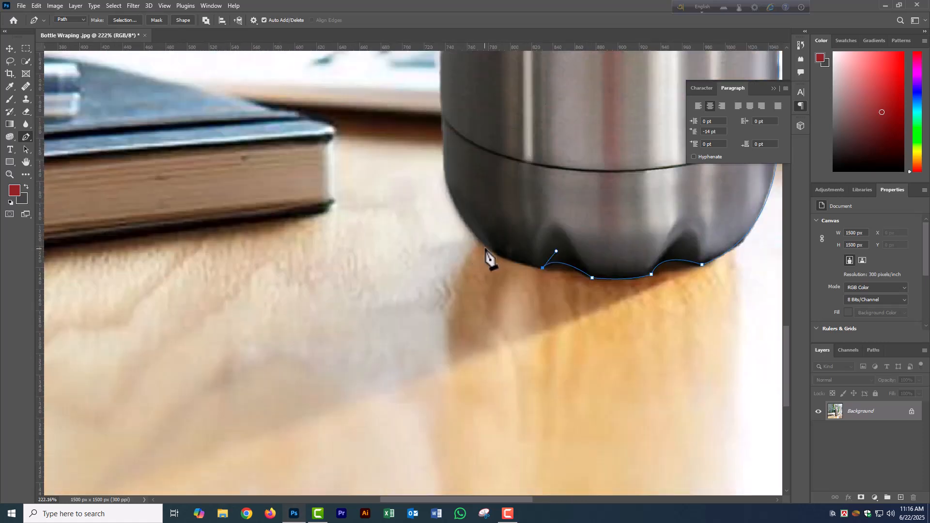
drag(489, 203, 485, 291)
drag(440, 208, 450, 103)
alt+click(440, 207)
drag(525, 141, 428, 354)
drag(336, 127, 336, 104)
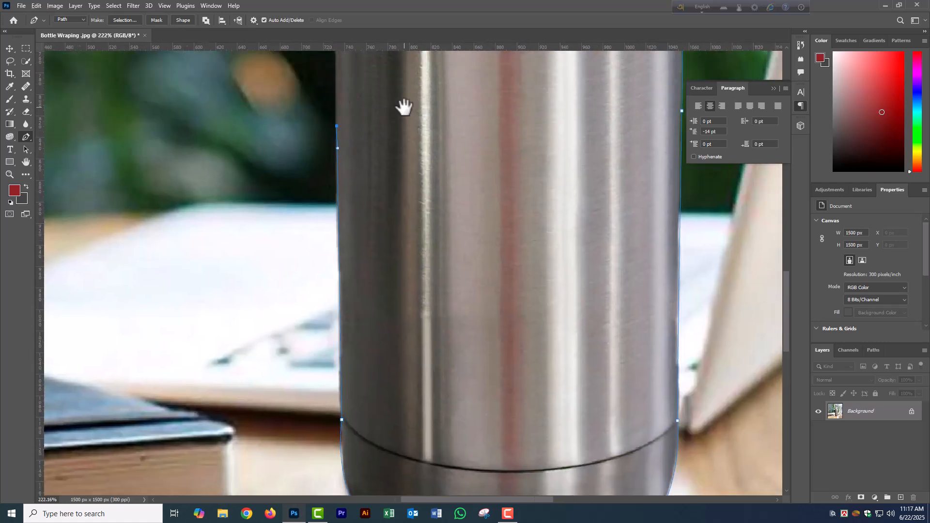
alt+click(337, 127)
Trace the left shoulder and neck up to the black ring and close the body path
drag(363, 150, 383, 433)
drag(355, 219, 357, 186)
alt+click(355, 220)
drag(383, 106, 349, 286)
drag(341, 209, 368, 125)
drag(457, 138, 384, 296)
drag(322, 189, 373, 210)
alt+click(322, 190)
drag(328, 180, 323, 158)
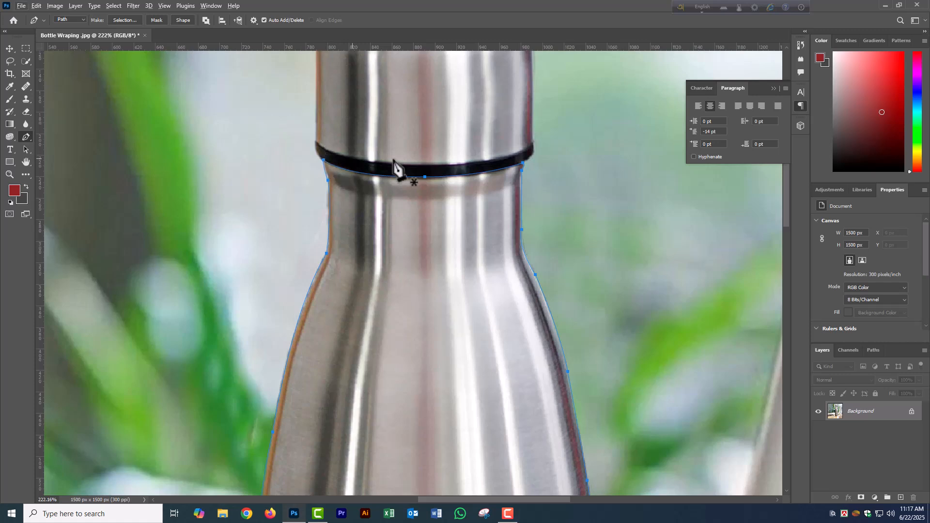
Turn the closed body path into a selection and save it as a new channel named BODY
key(ctrl+0)
key(ctrl+Return)
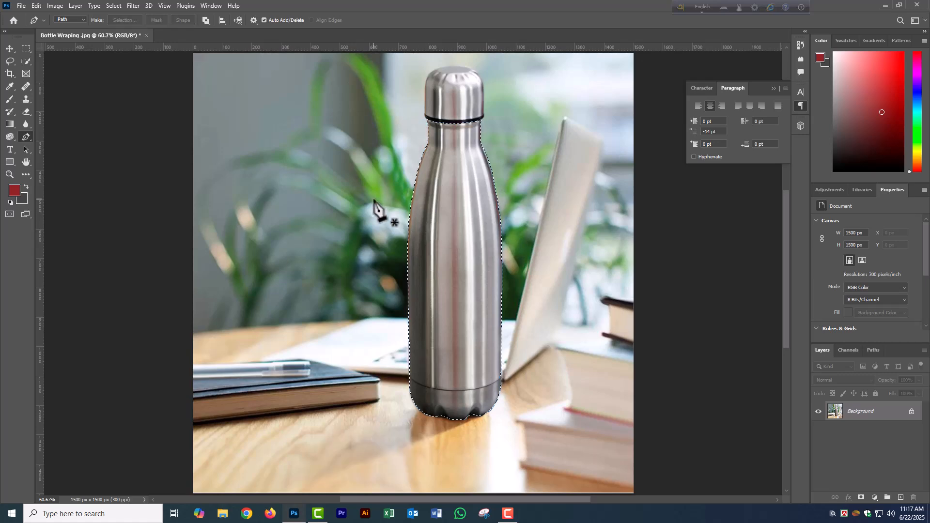
click(113, 6)
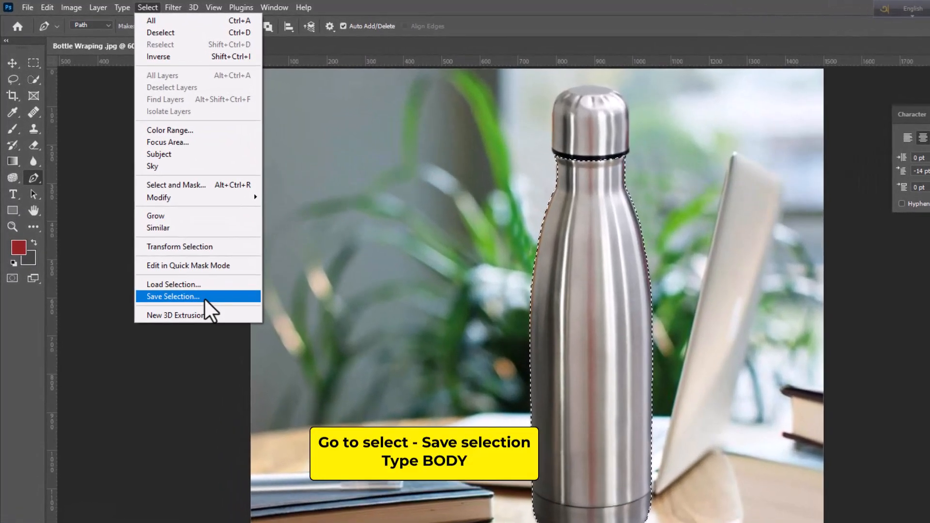
click(160, 228)
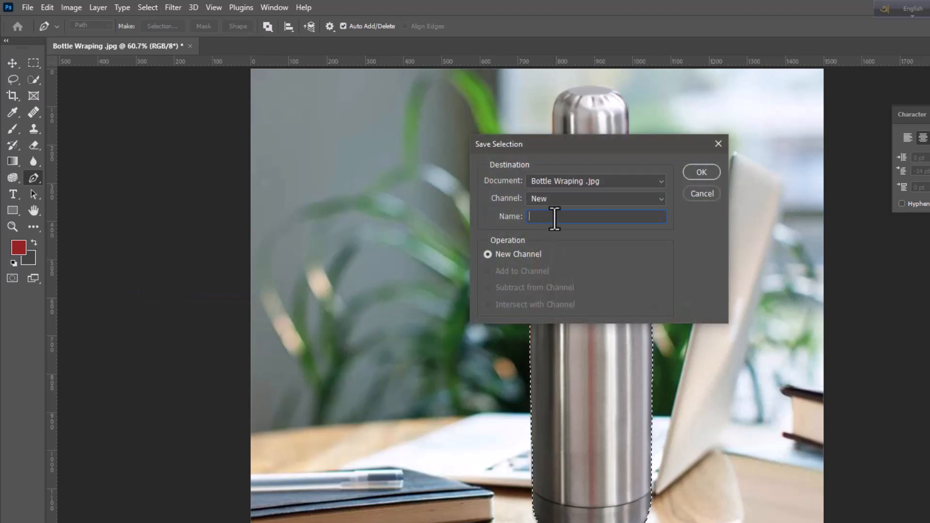
text(BODY)
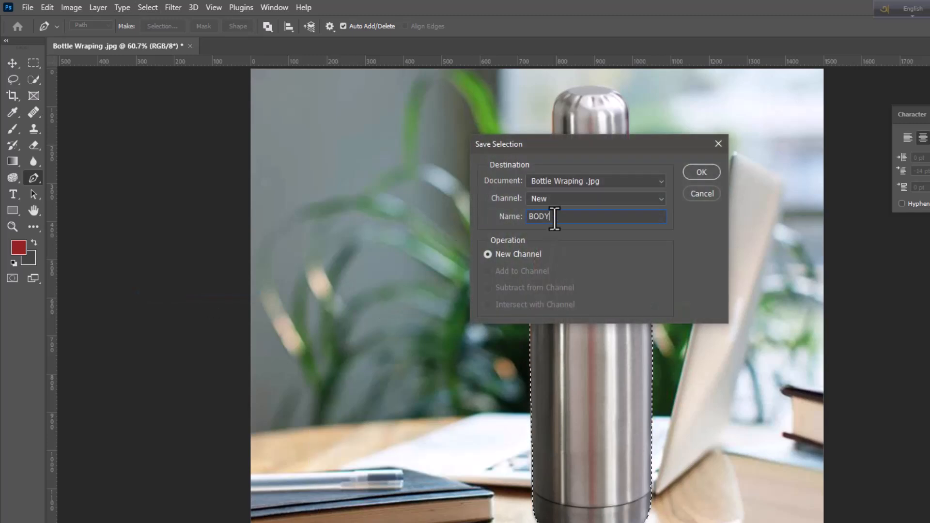
key(Return)
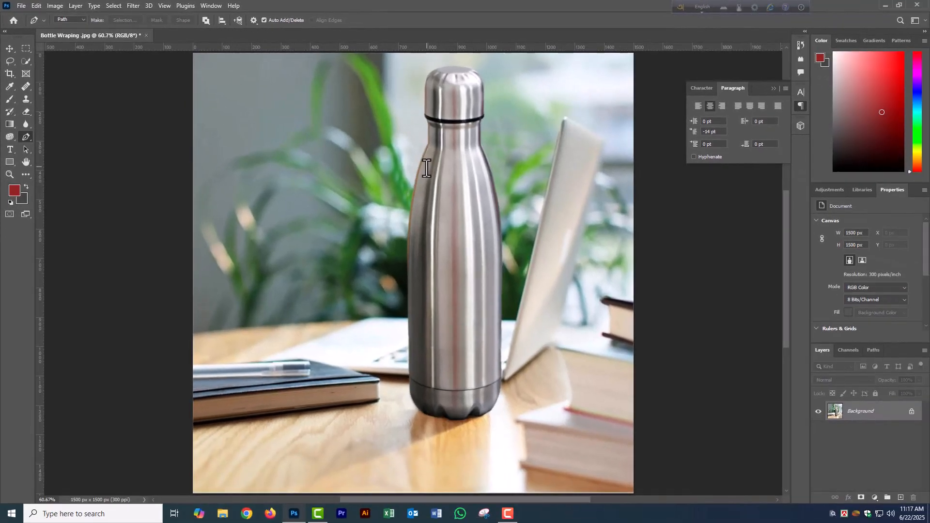
Load the saved OBJECT channel as a new selection around the whole bottle
click(115, 6)
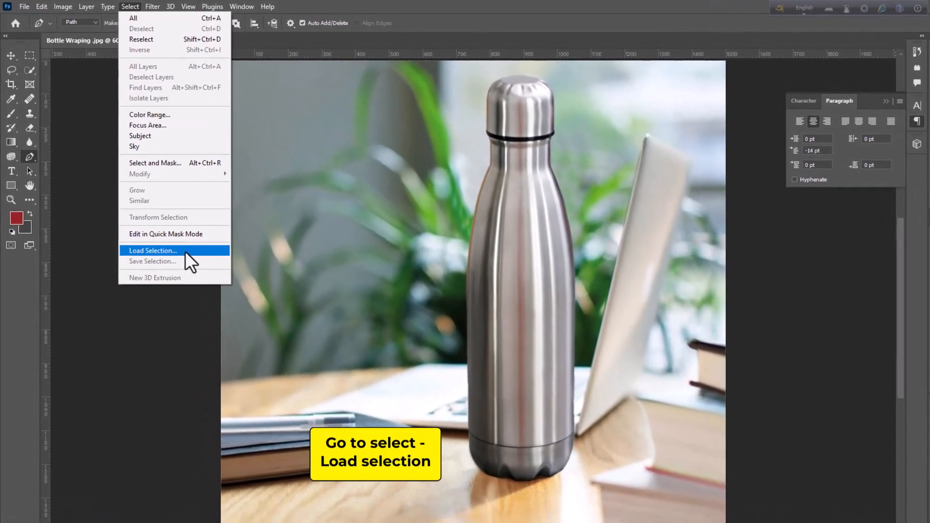
click(169, 228)
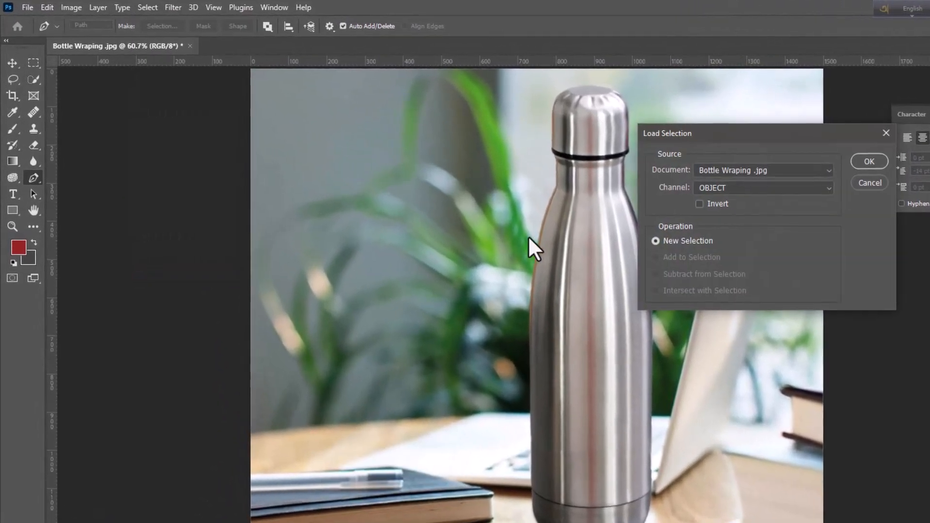
click(753, 196)
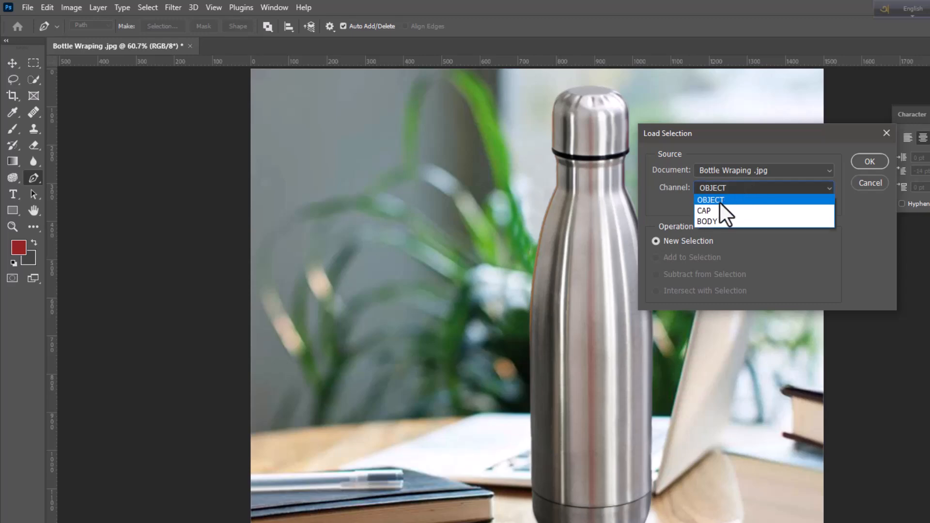
click(723, 199)
click(870, 162)
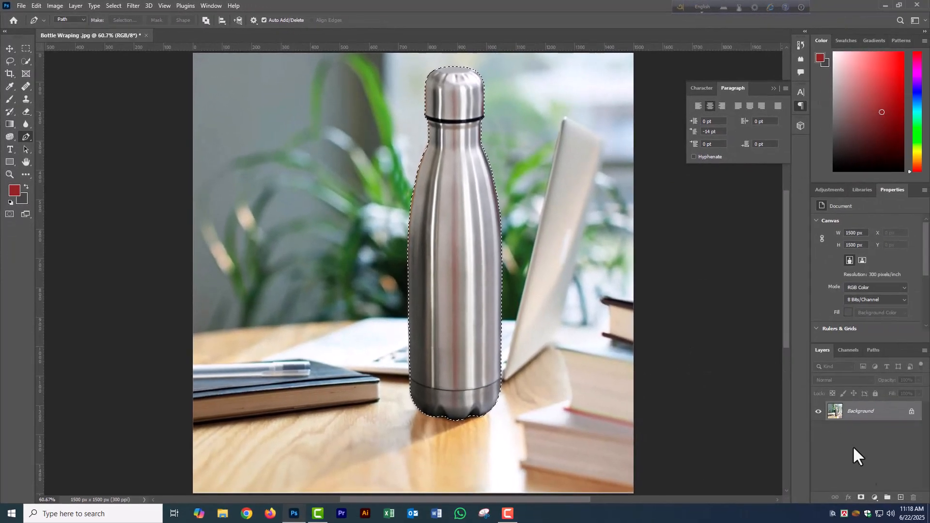
Add a Hue/Saturation adjustment layer for the selected bottle, set Saturation to -100 and rename the layer DESATURATION
click(875, 498)
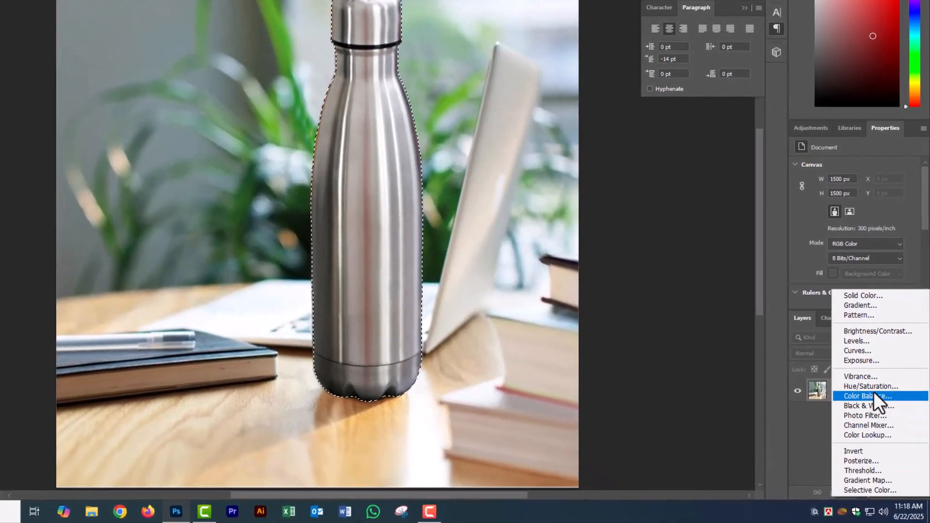
click(874, 395)
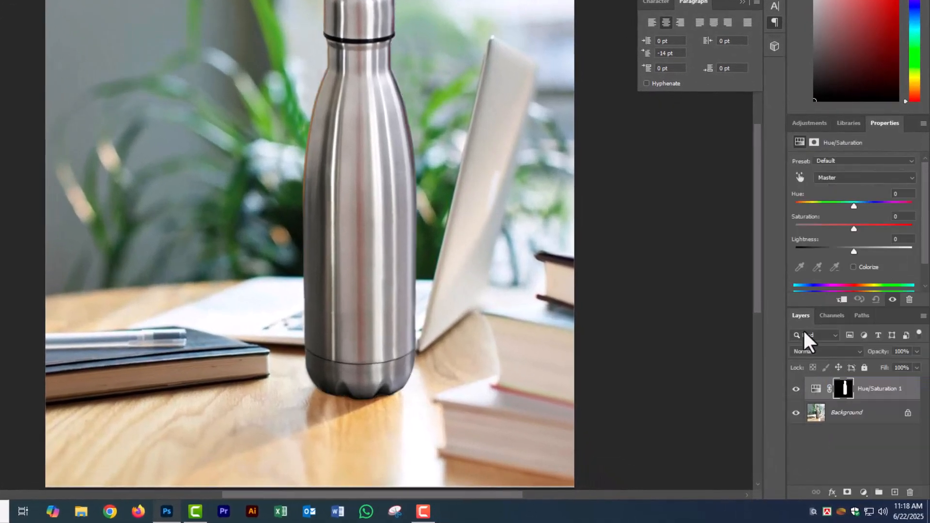
drag(854, 228, 795, 229)
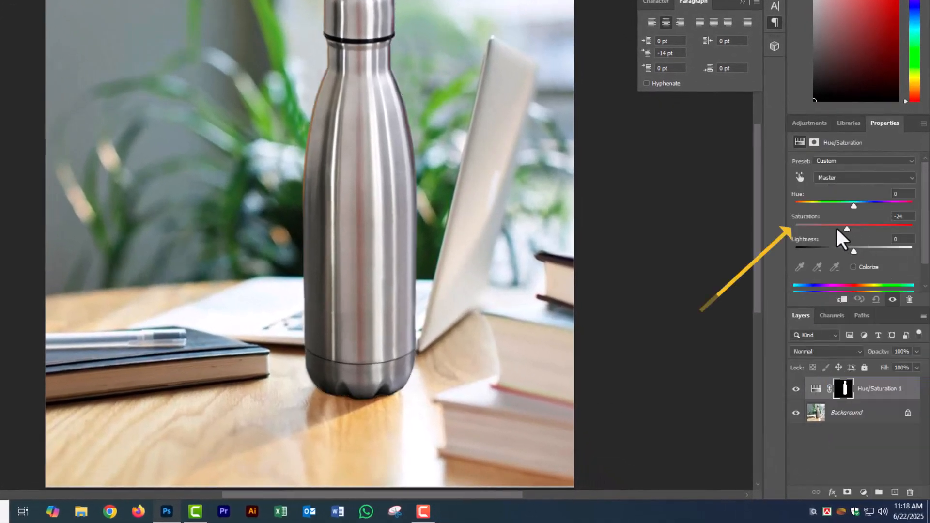
double_click(880, 388)
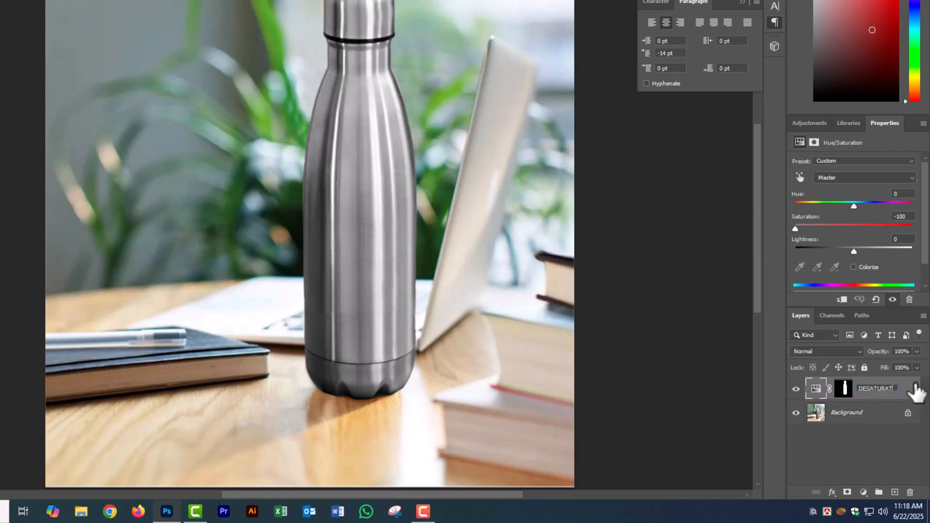
key(Return)
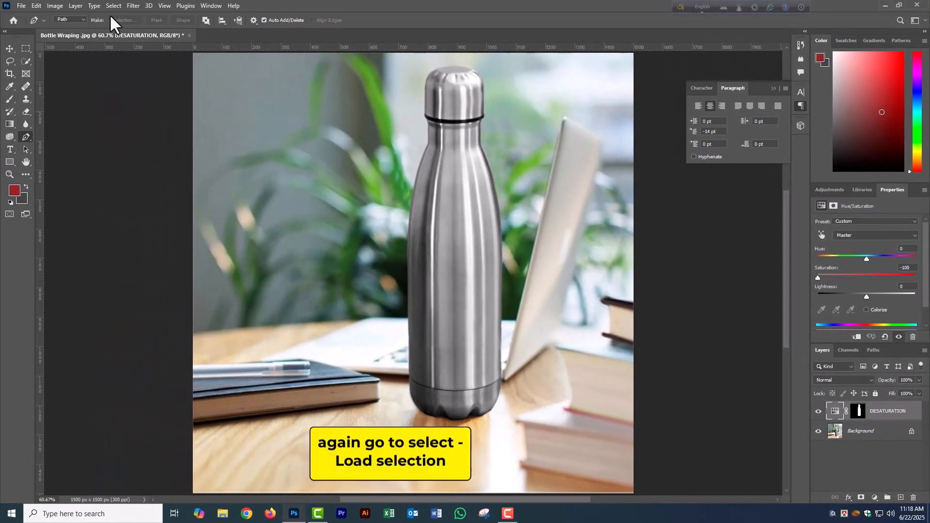
Load the OBJECT selection again, choosing it instead of the DESATURATION Mask channel
click(114, 6)
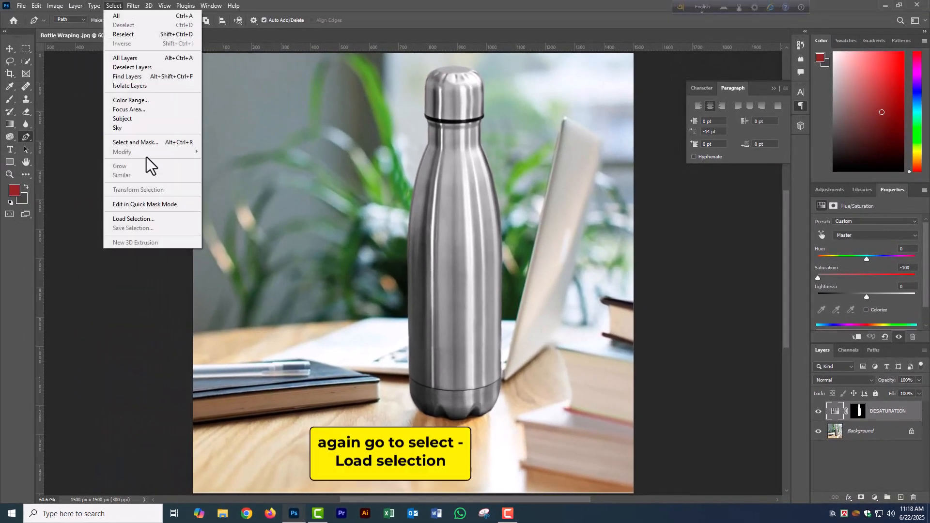
click(161, 220)
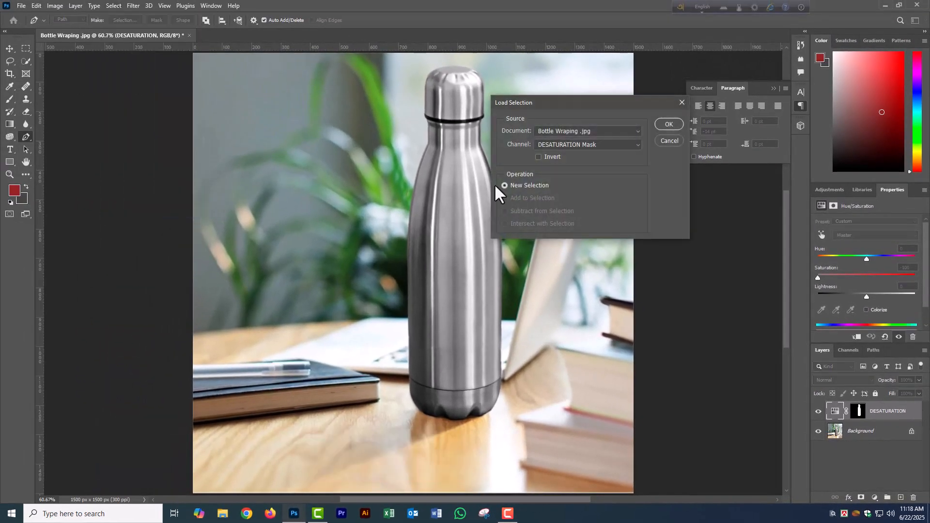
click(592, 144)
click(556, 175)
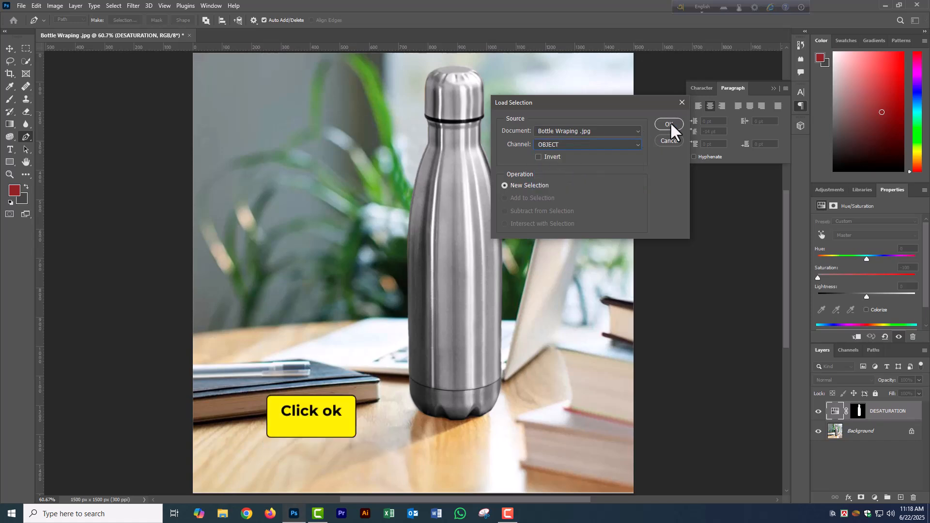
click(670, 123)
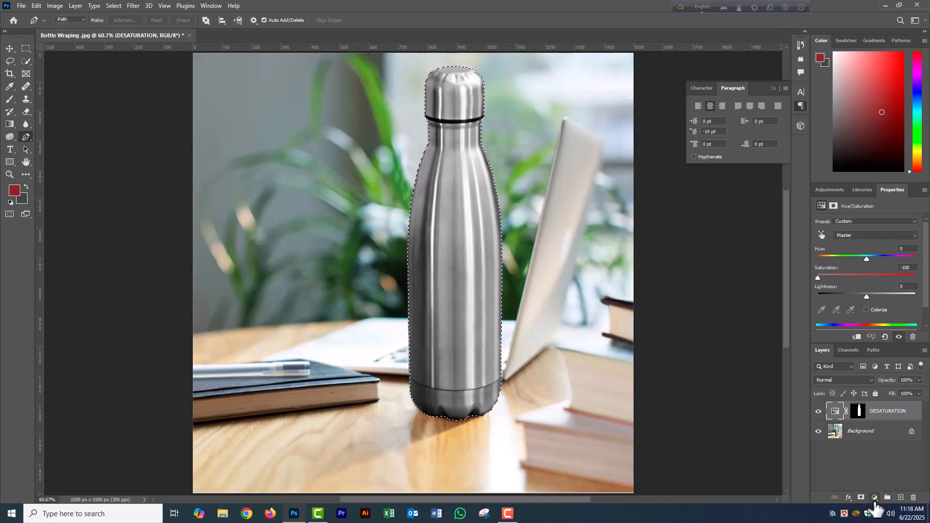
Add a Curves adjustment layer limited to the selected bottle and rename it FOR LIGHTING
click(875, 498)
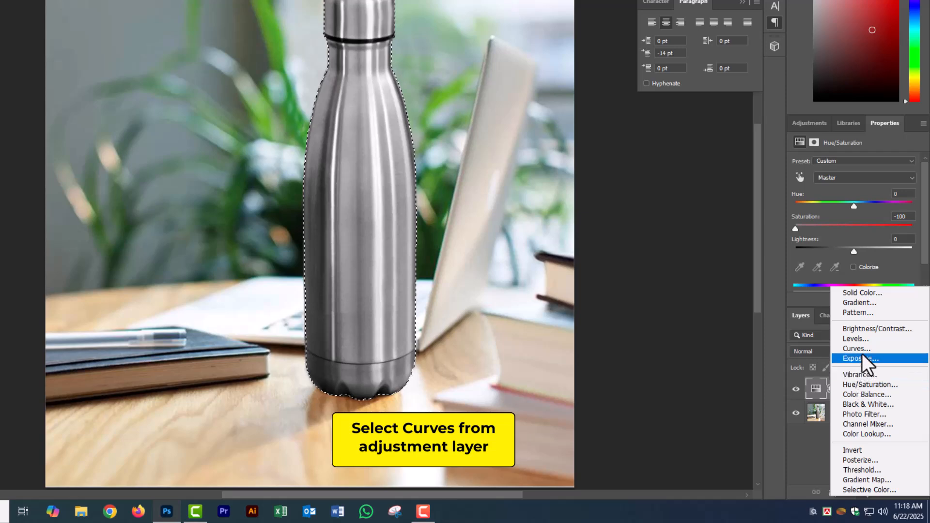
click(864, 350)
double_click(872, 389)
text(FOR)
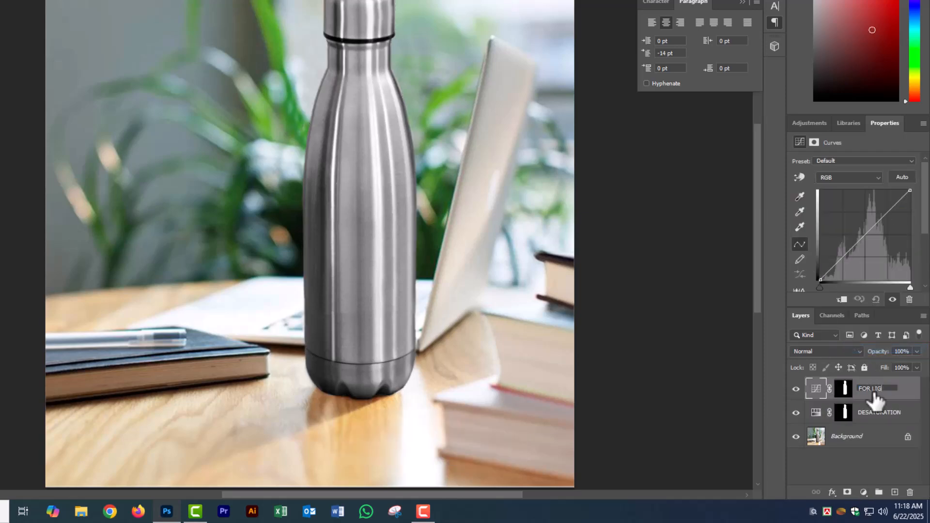
text(LIGHTING)
key(Return)
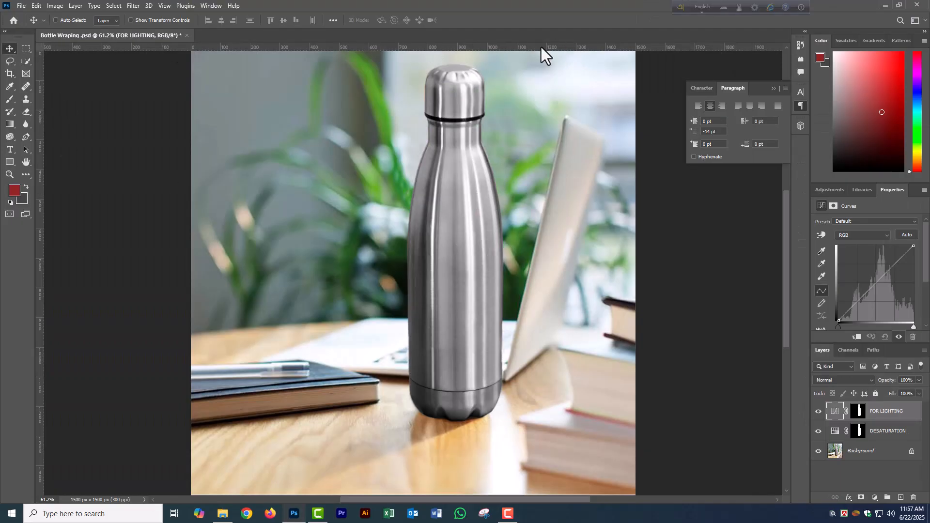
Place horizontal guides across the lower cap and at the bottle's base, and vertical guides along both sides of the body
drag(532, 49, 538, 97)
drag(540, 107, 539, 108)
drag(535, 49, 581, 424)
drag(39, 191, 409, 252)
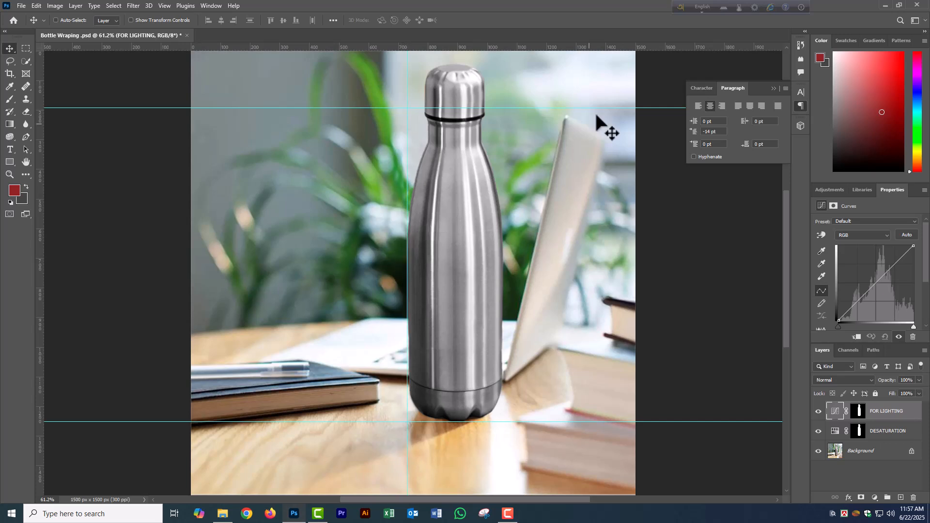
drag(40, 243, 504, 268)
Draw a dark red rectangle between the guides and widen it slightly past both sides to about 355 × 1060 px
click(10, 161)
drag(407, 108, 503, 421)
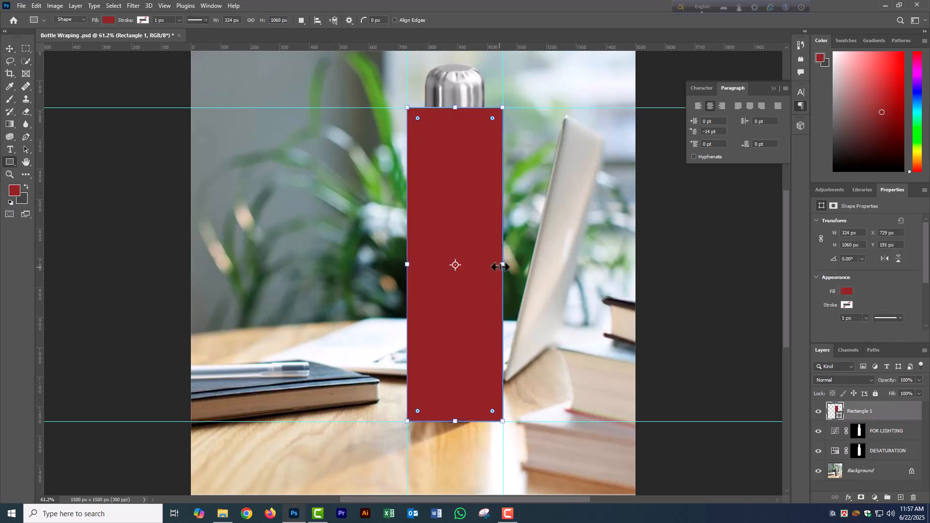
drag(502, 264, 507, 264)
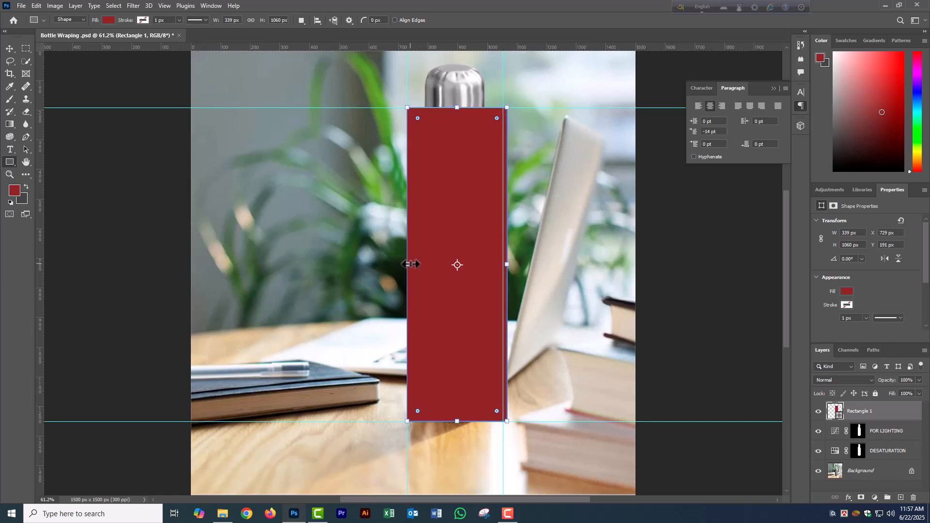
drag(407, 265, 403, 265)
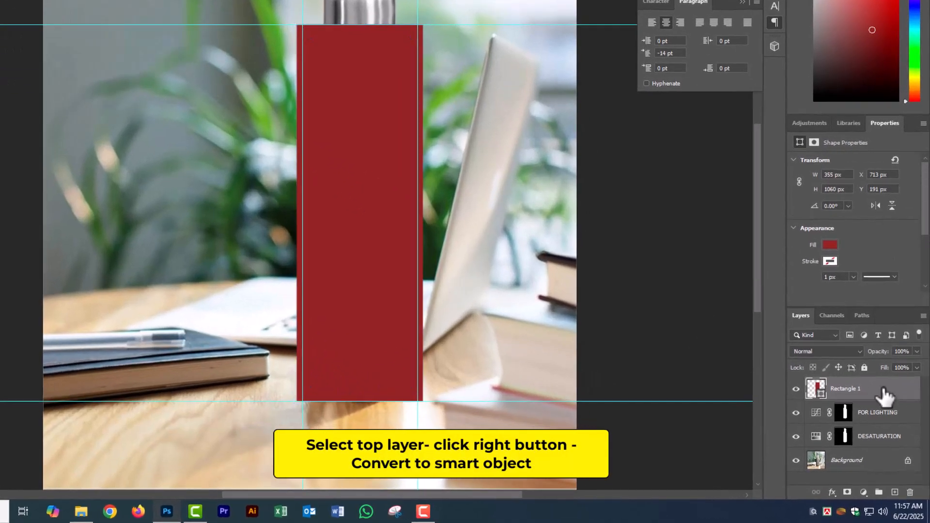
Convert the red rectangle layer to a smart object and lower its opacity to 48%
right_click(872, 411)
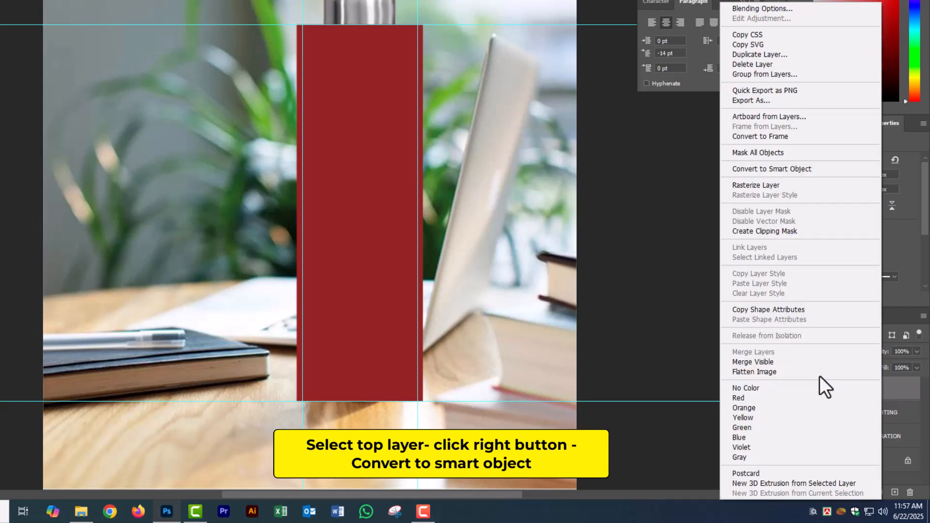
click(818, 169)
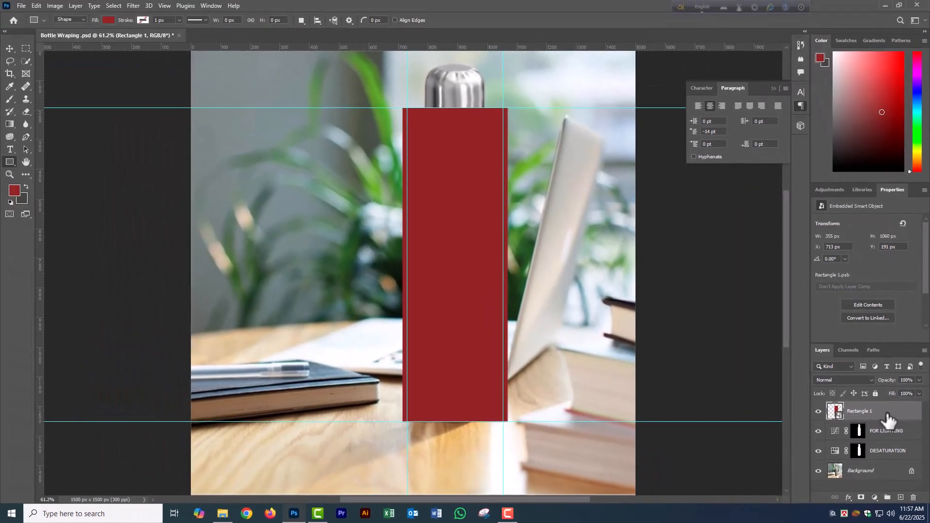
drag(890, 380, 868, 385)
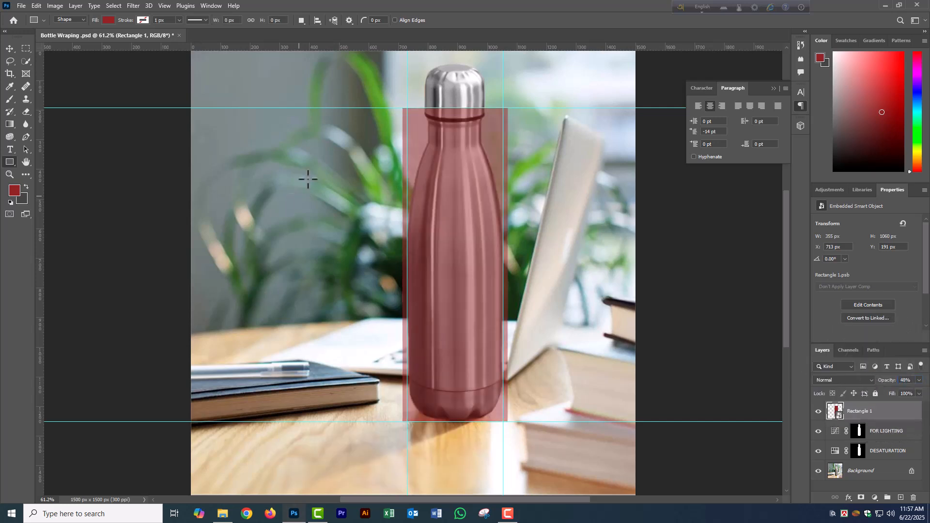
Warp the rectangle's top edge into a downward curve that follows the black ring below the cap
scroll(491, 120, up, 4)
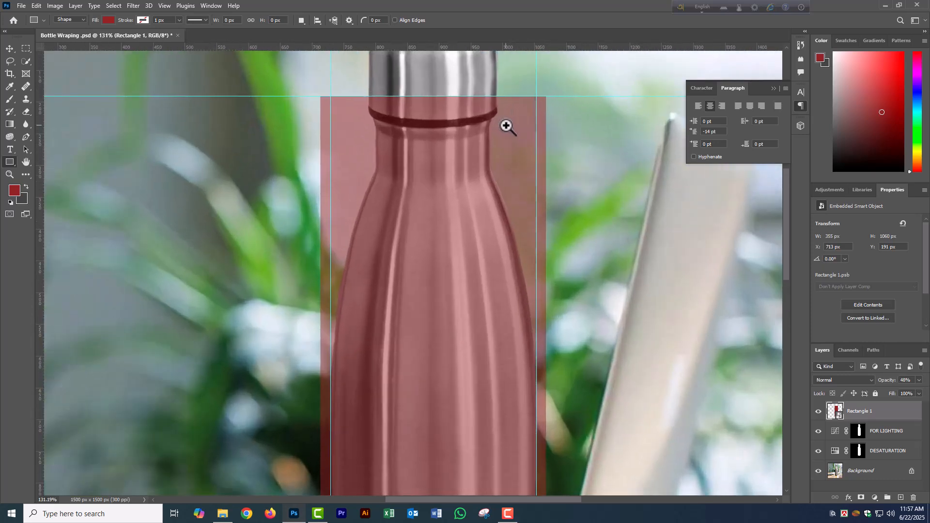
key(ctrl+t)
right_click(432, 191)
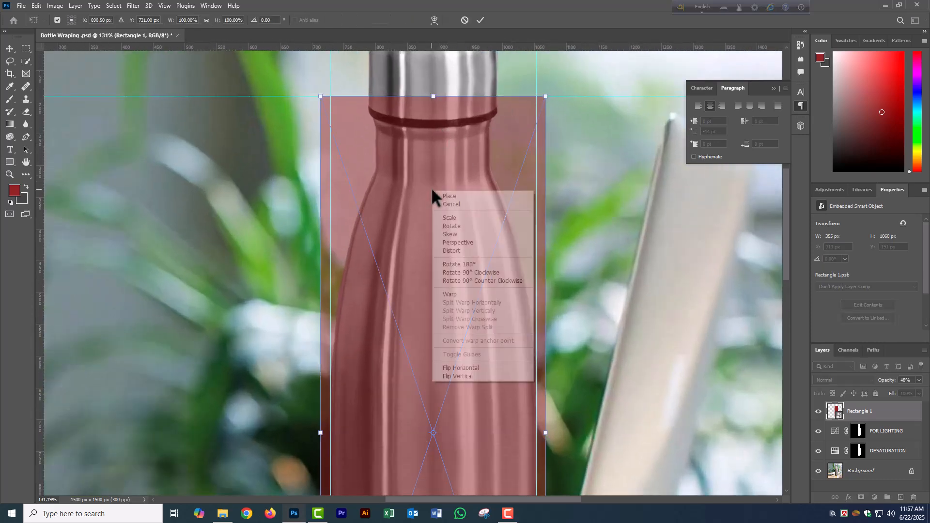
click(469, 294)
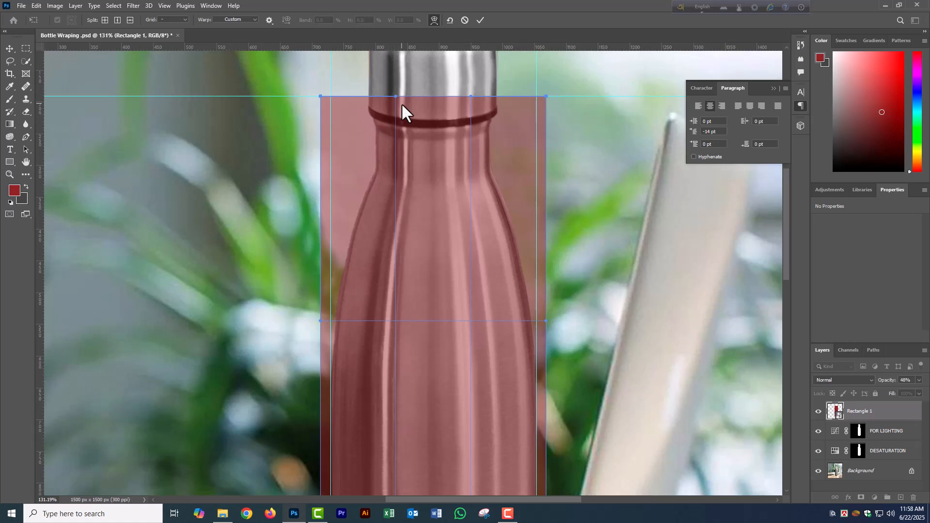
drag(392, 107, 391, 123)
drag(473, 116, 485, 136)
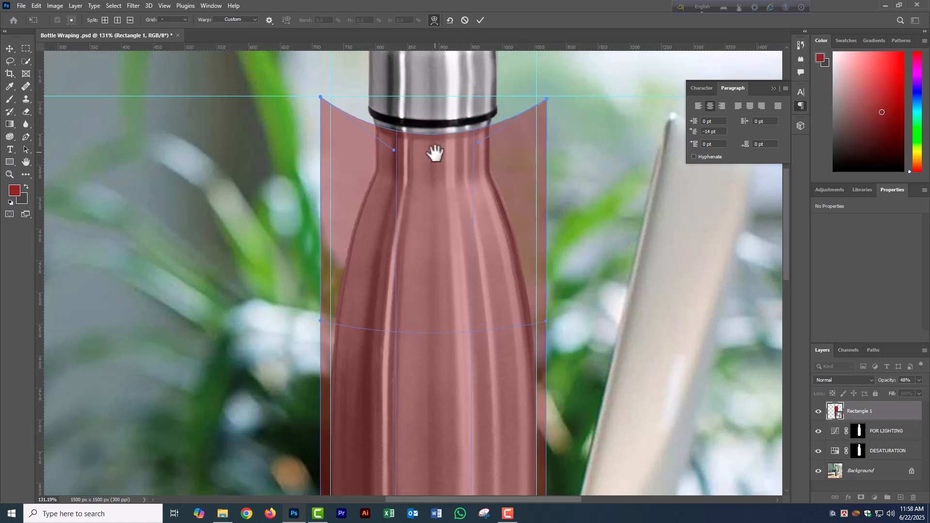
drag(435, 152, 414, 179)
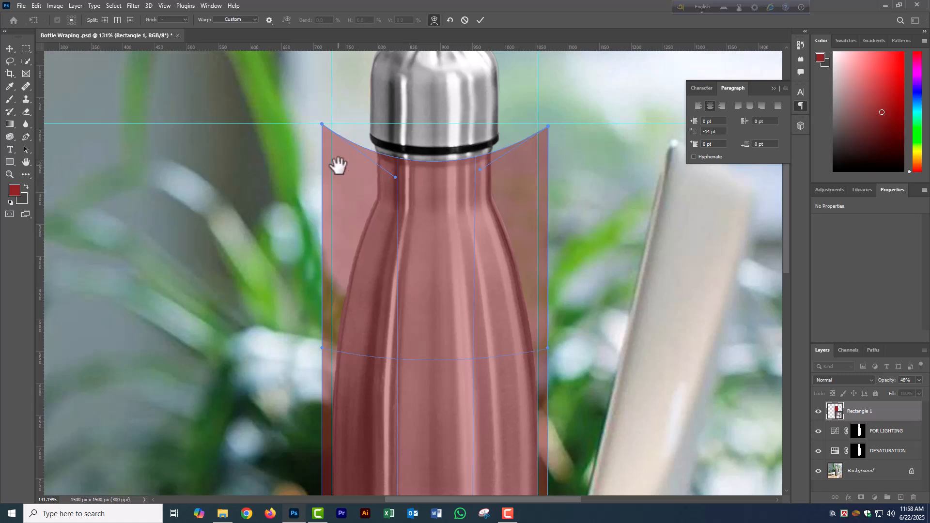
drag(396, 177, 402, 165)
drag(479, 169, 477, 156)
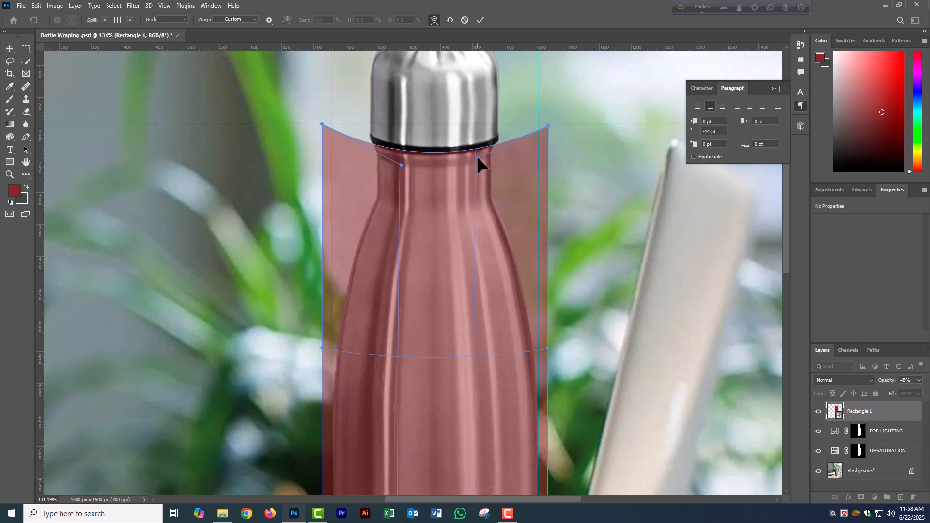
Pull the warp's two top corners and upper side handles inward toward the vertical guides
drag(323, 125, 331, 124)
drag(548, 127, 538, 125)
drag(511, 369, 543, 183)
drag(328, 184, 337, 184)
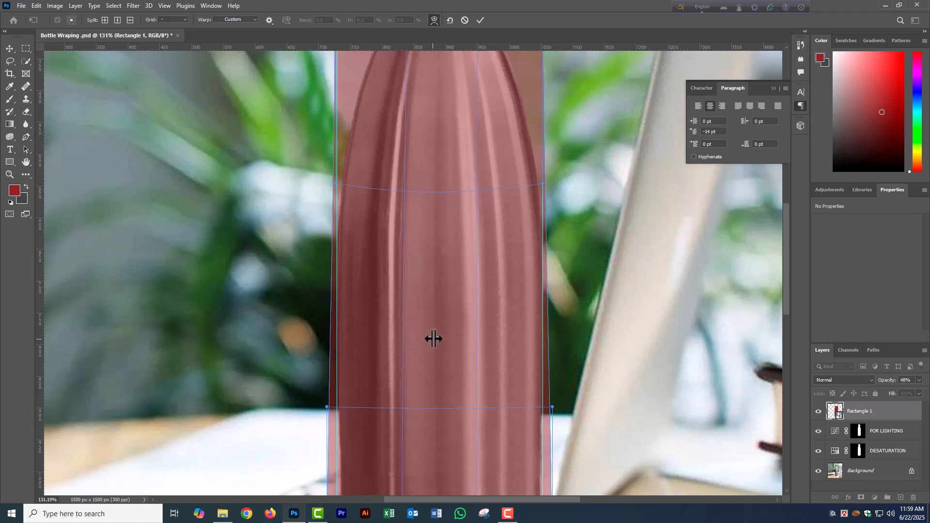
Pull the warp's two bottom corners in to the vertical guides and curve its bottom edge downward beneath the bottle base
drag(530, 487, 538, 334)
drag(558, 477, 550, 334)
drag(334, 335, 344, 335)
drag(410, 336, 410, 373)
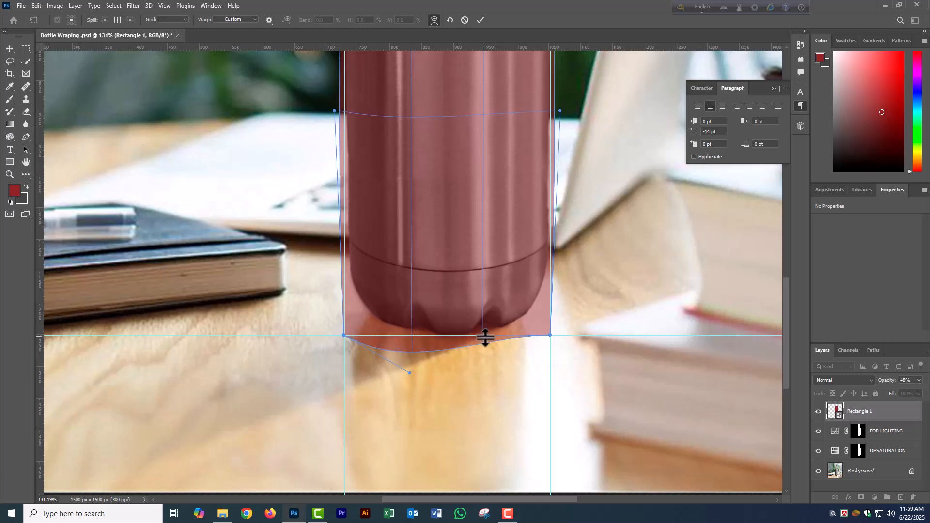
drag(486, 341, 495, 366)
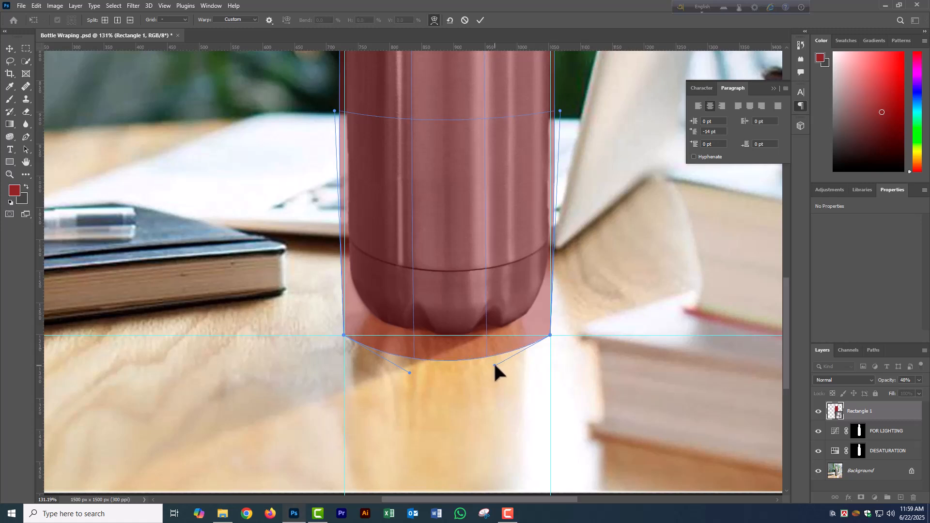
Move the warp's lower side handles inward so both lower edges run along the vertical guides
drag(482, 176, 490, 332)
drag(347, 270, 349, 266)
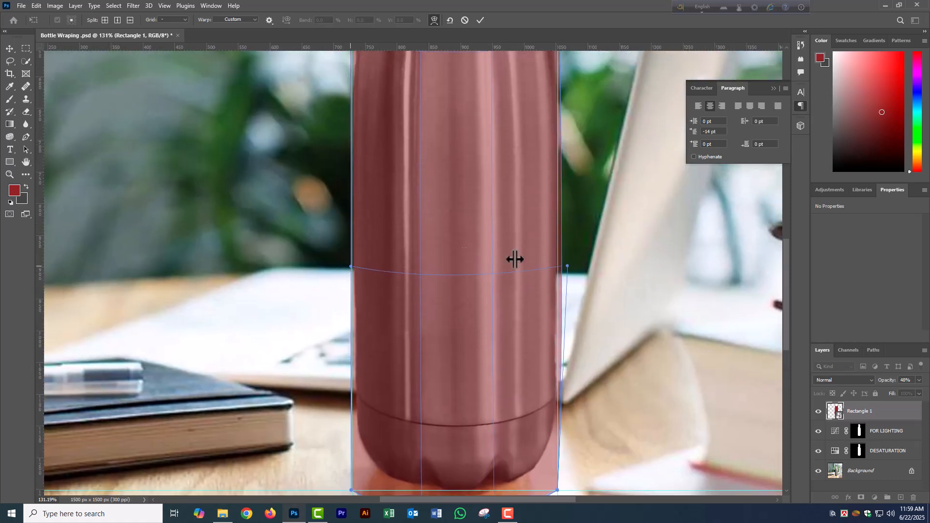
drag(567, 266, 561, 257)
drag(351, 267, 354, 256)
Adjust the warp's upper side handles on both edges to straighten the sides along the bottle's shoulders
drag(437, 119, 458, 284)
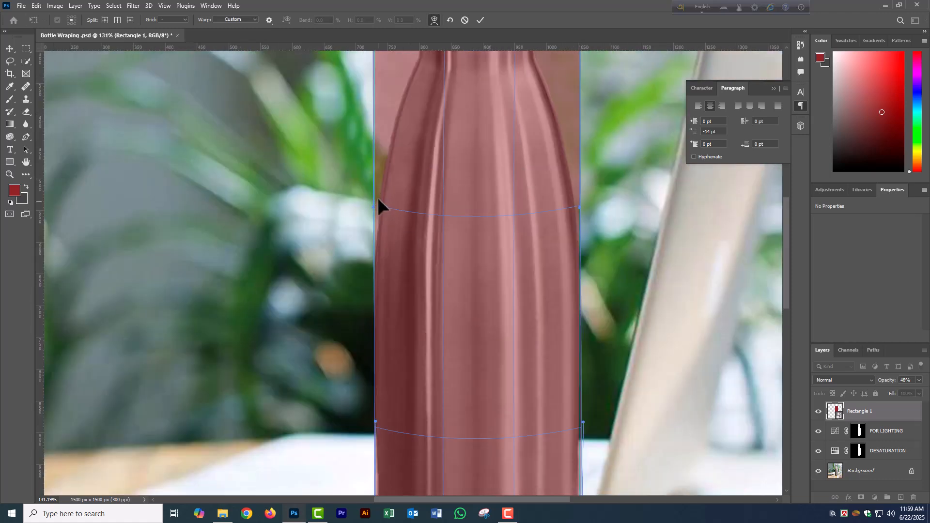
drag(576, 201, 575, 194)
drag(488, 137, 488, 283)
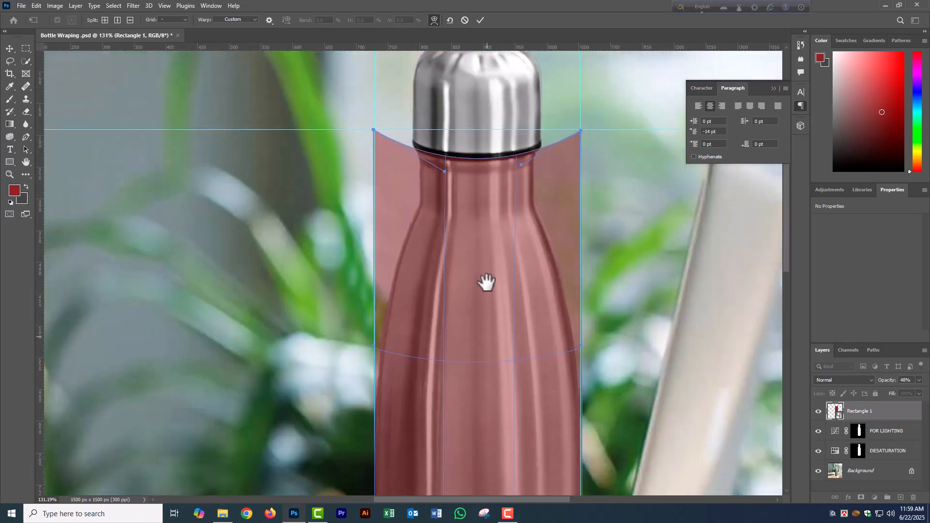
drag(509, 314, 509, 235)
drag(579, 265, 578, 258)
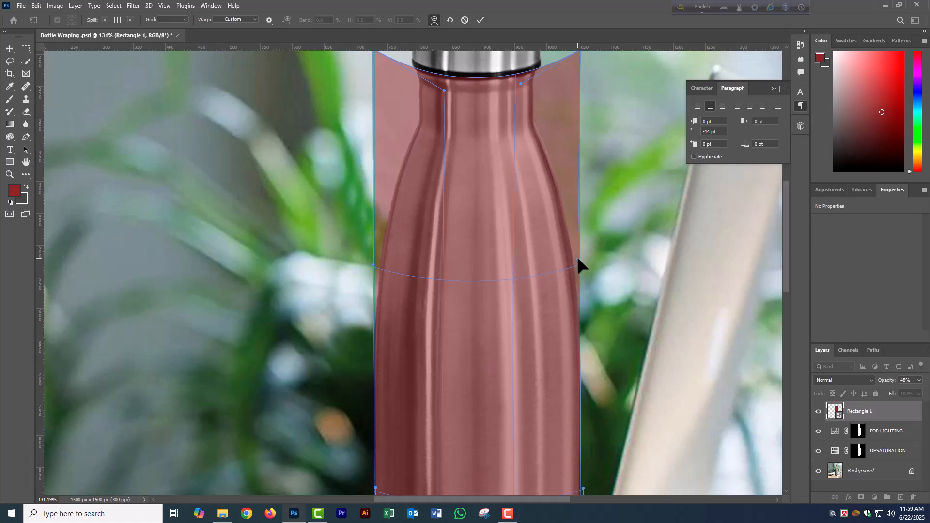
drag(375, 264, 374, 260)
Fine-tune the warp's lower side handles to line both edges up with the bottle's body
drag(485, 446, 486, 242)
drag(581, 285, 581, 276)
drag(378, 284, 376, 279)
drag(585, 274, 584, 274)
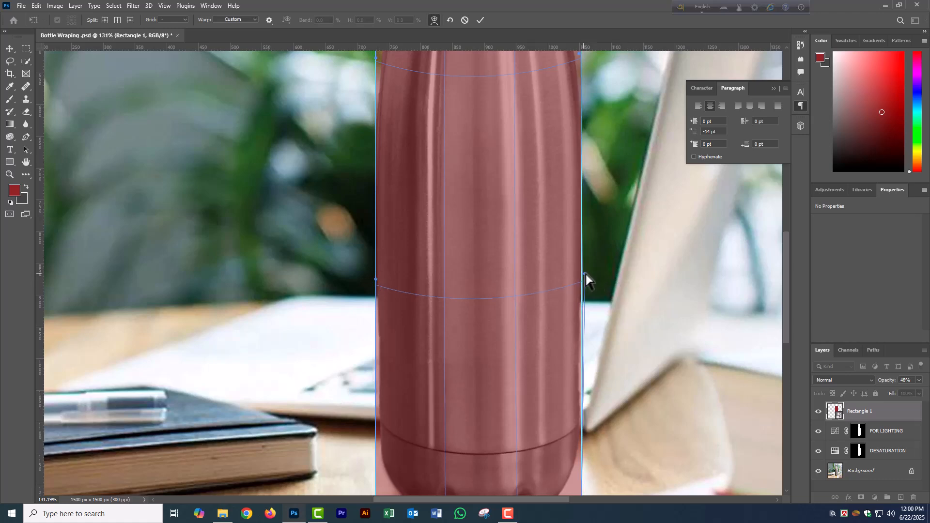
Split the warp horizontally at mid-body and again on the lower body, then refine the lower split's left-hand curve and edge
drag(470, 365, 503, 248)
click(130, 20)
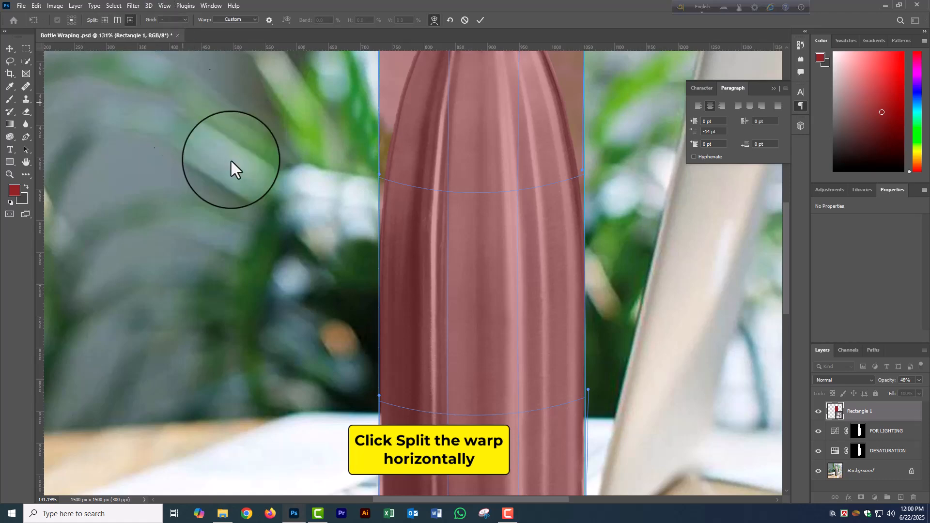
click(506, 308)
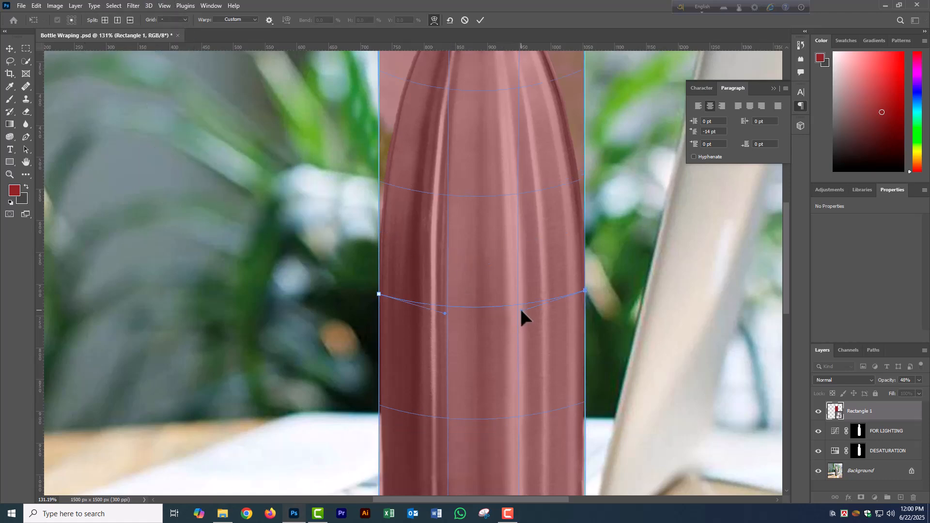
drag(522, 313, 507, 174)
click(130, 20)
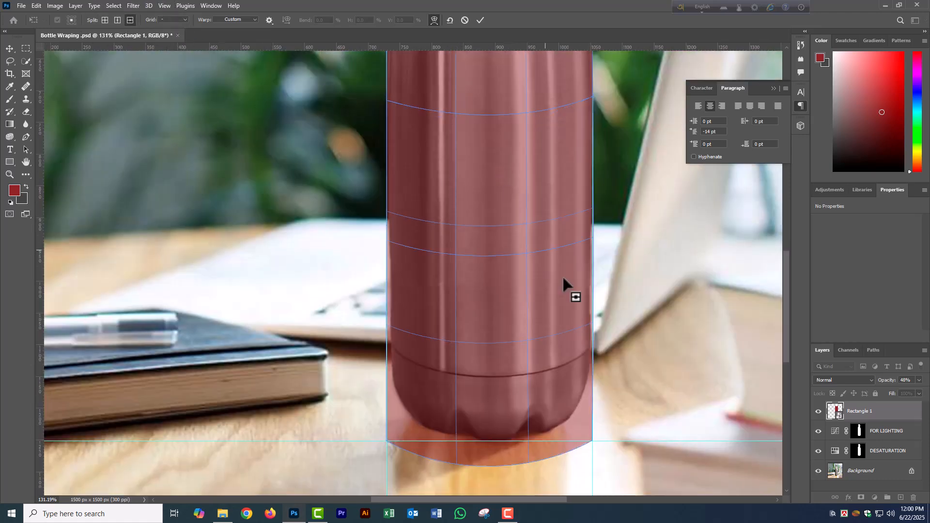
click(565, 291)
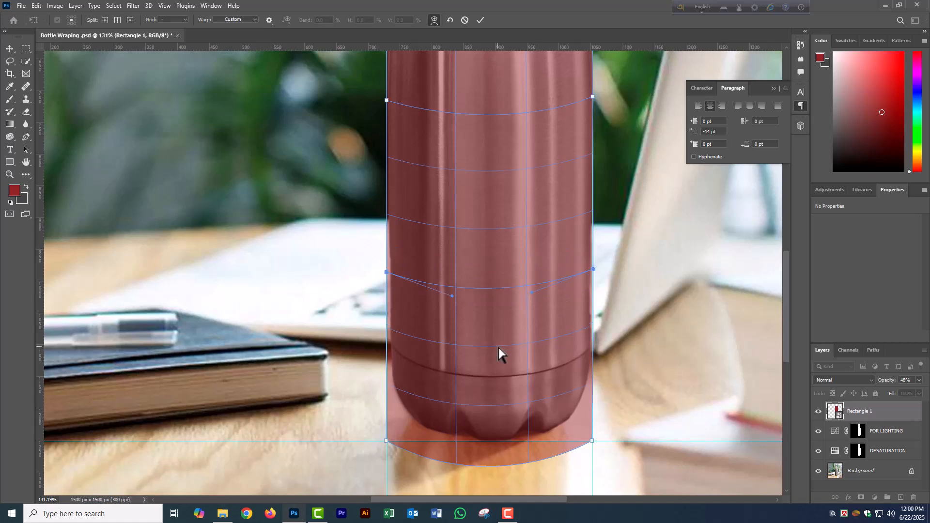
drag(454, 299, 456, 304)
drag(387, 328, 387, 321)
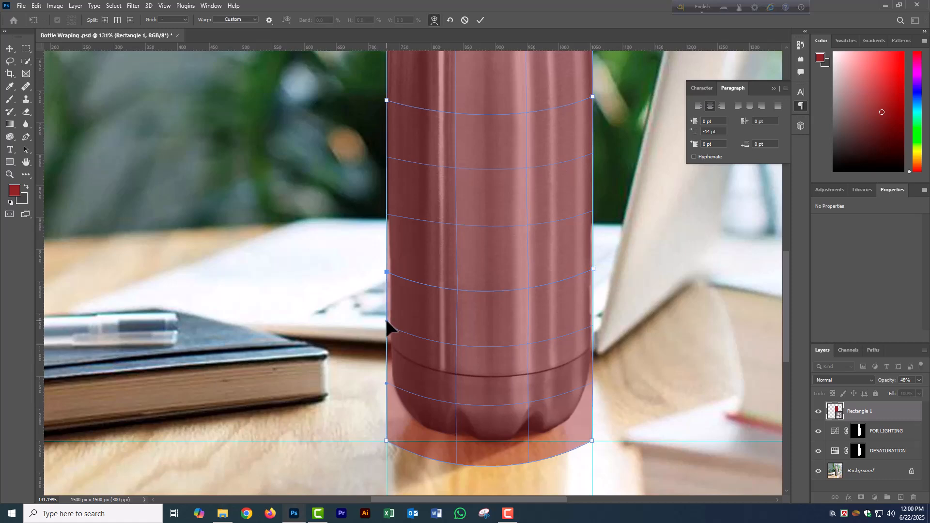
Apply the warp and set the Rectangle 1 layer's opacity to 100%
key(ctrl+0)
click(480, 20)
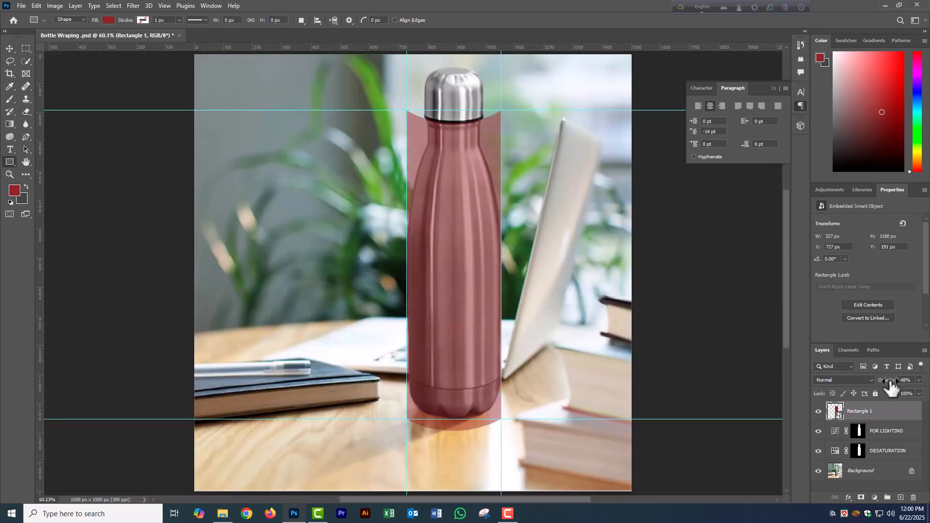
drag(891, 387, 928, 383)
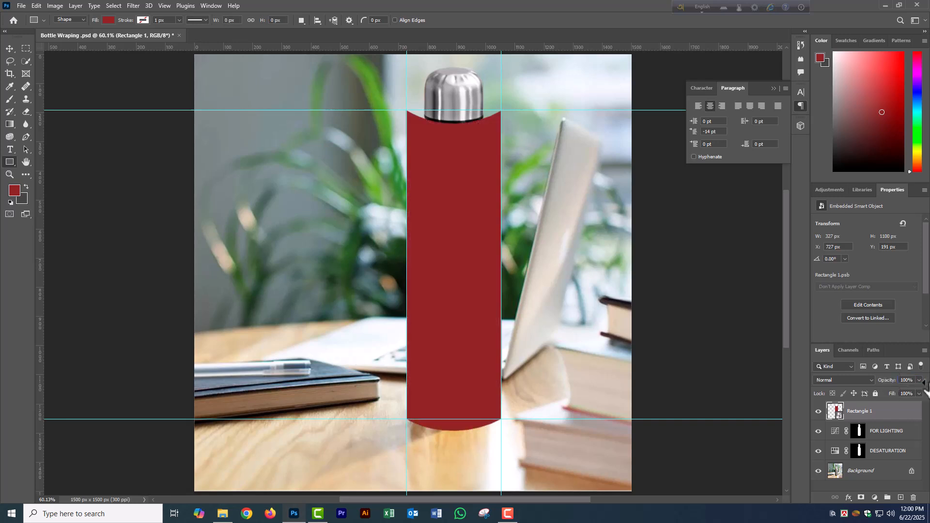
Load the saved BODY selection and add it as a layer mask on the Rectangle 1 layer
click(117, 7)
click(156, 219)
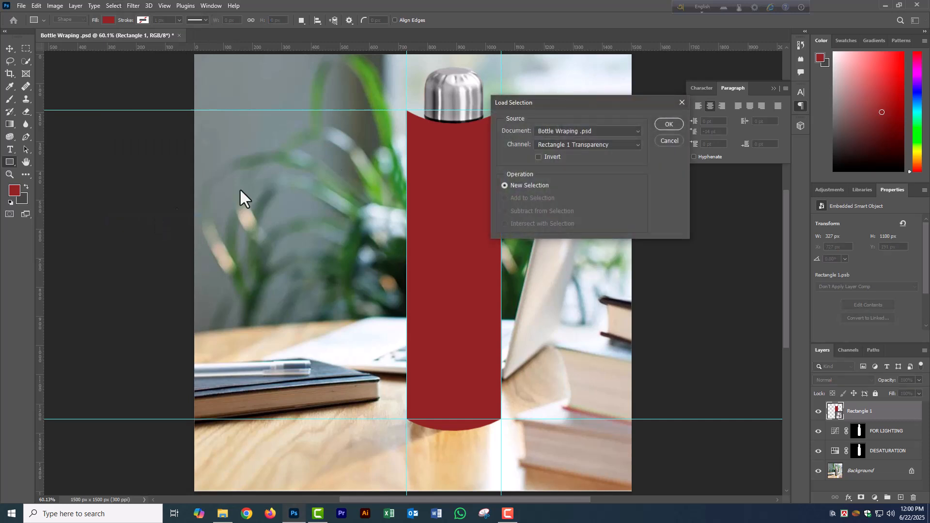
click(576, 145)
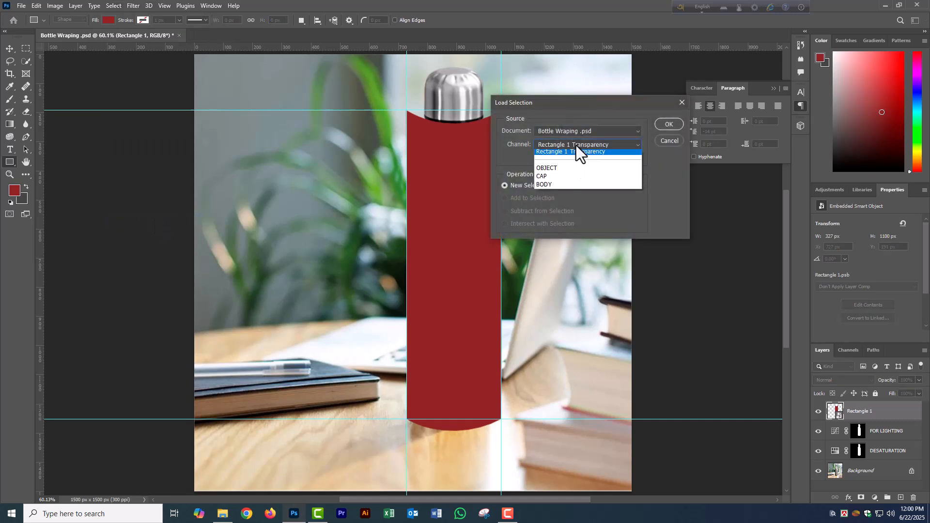
click(557, 187)
click(667, 123)
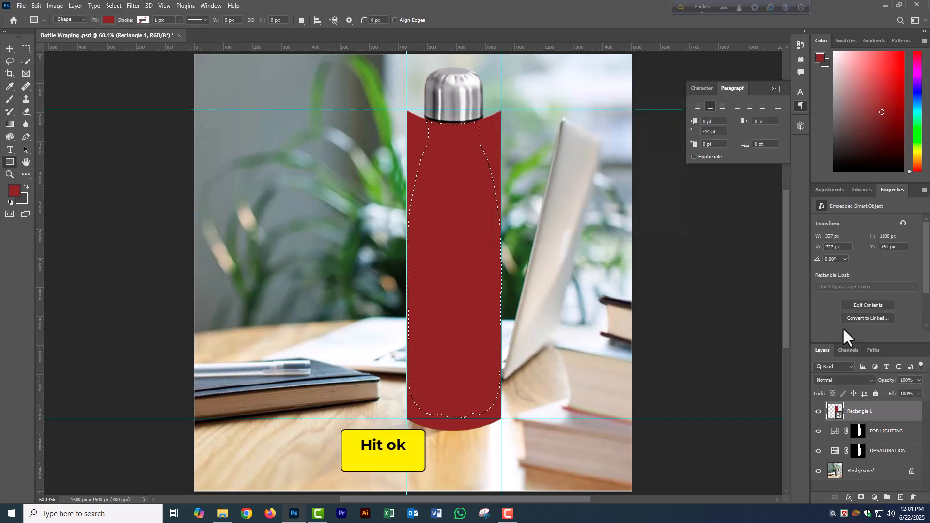
click(859, 498)
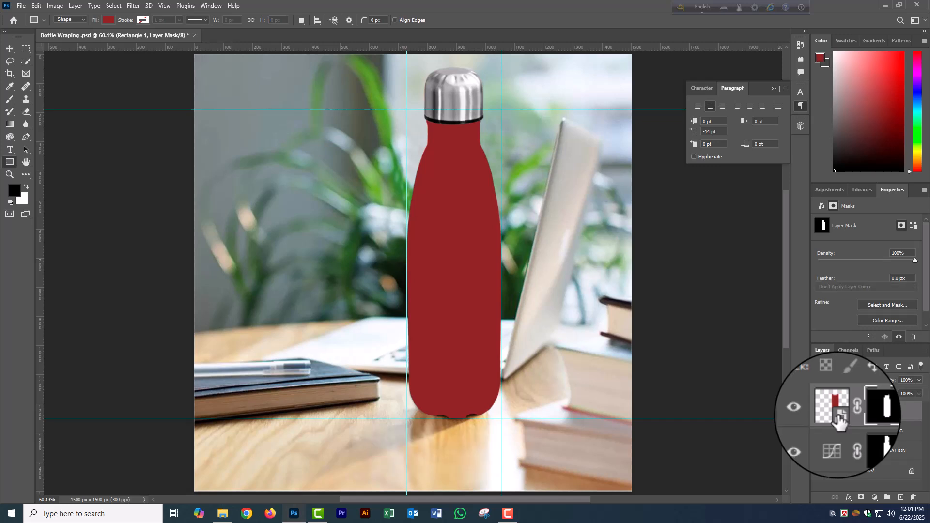
Open the Rectangle 1 smart object's contents and add a solid color fill layer of #f42020
double_click(836, 412)
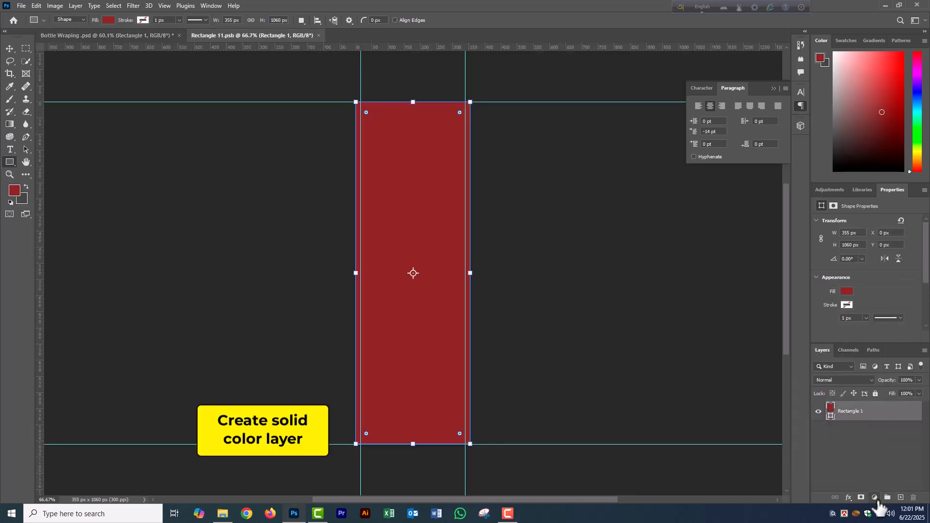
click(875, 497)
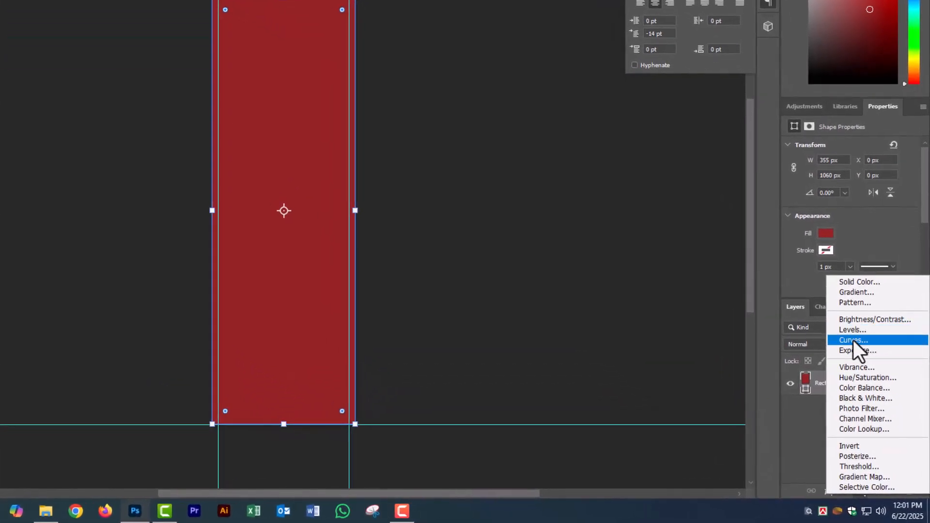
click(855, 283)
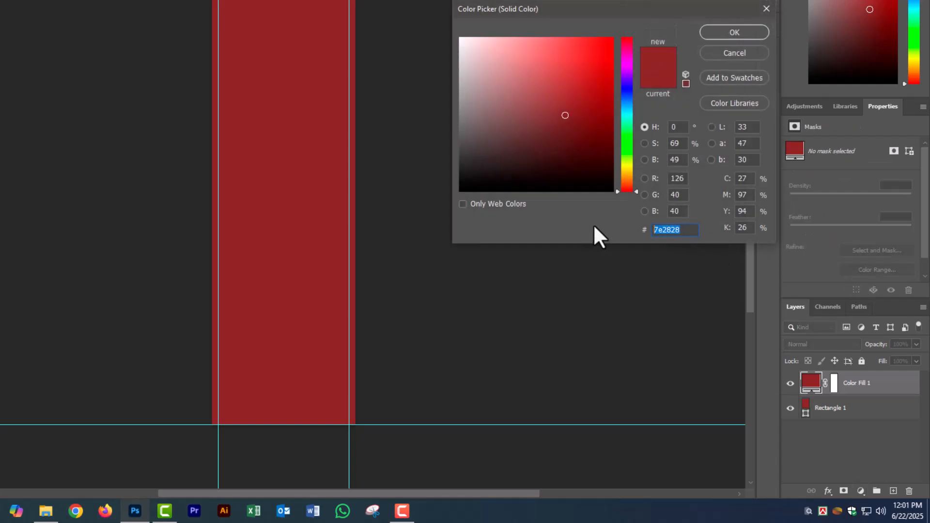
text(f4202)
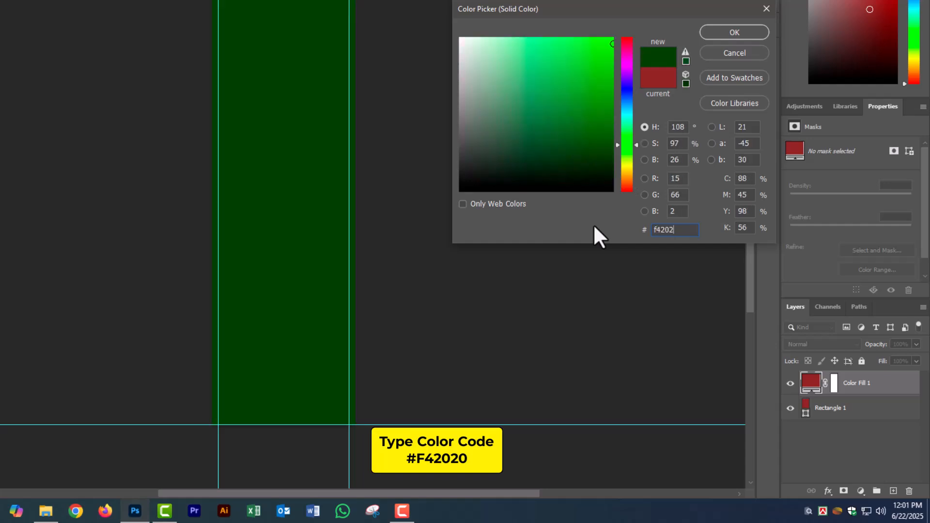
text(0)
key(Return)
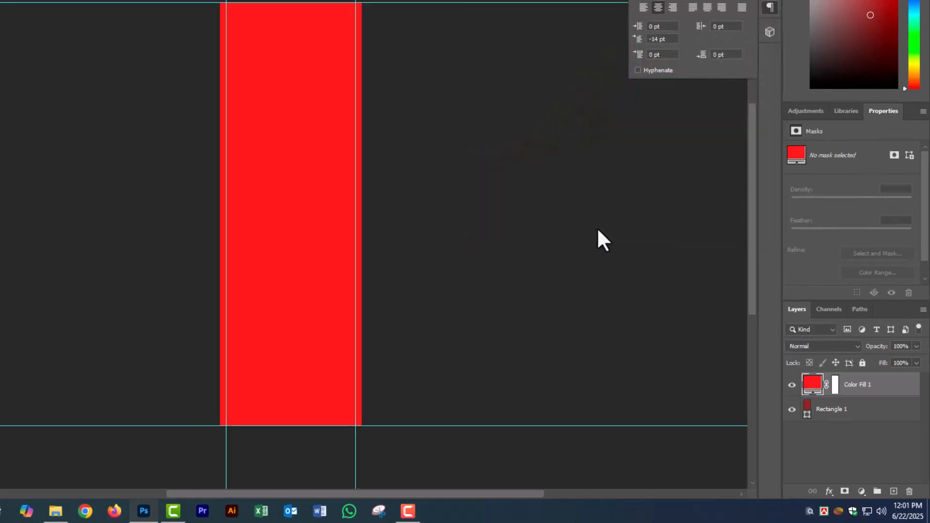
Add a centred paragraph text box between the vertical guides with the "Hey there, creative minds!" channel welcome text and 0 pt first-line indent
click(10, 149)
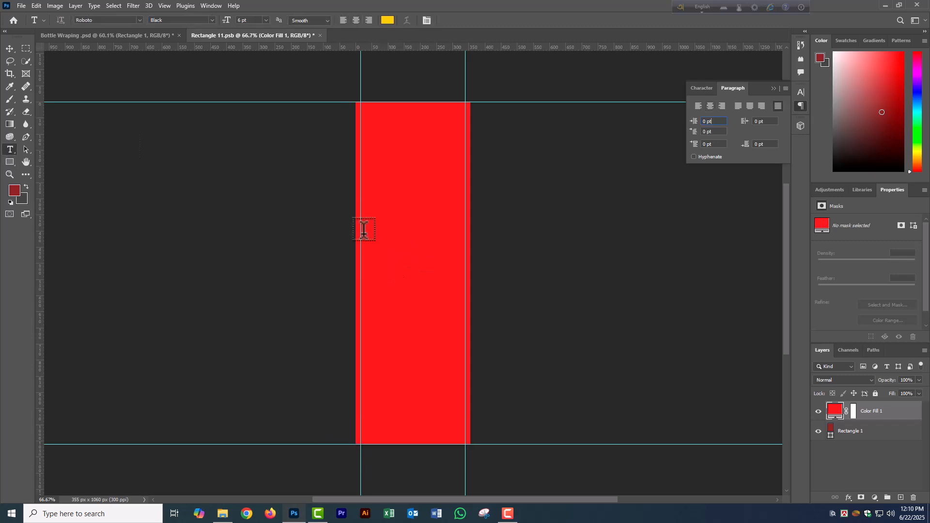
drag(361, 234, 465, 405)
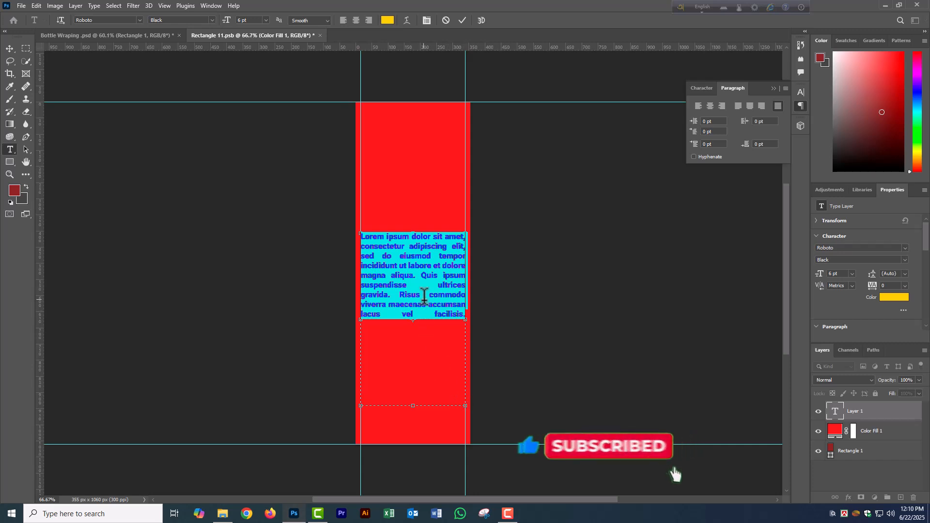
text(Hey there, creative minds! Welcome to my channel, where we explore the endless possibilities of Photoshop and Illustrator. Whether you're a beginner or a seasoned pro, join me on this journey as we master the art of digital design together. Get ready to unleash your creativity and take your skills to the next level.)
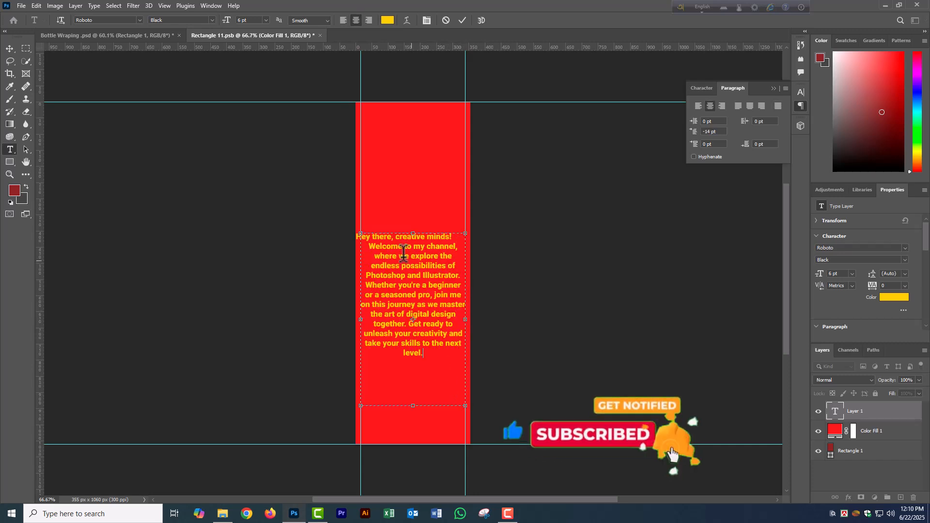
click(707, 132)
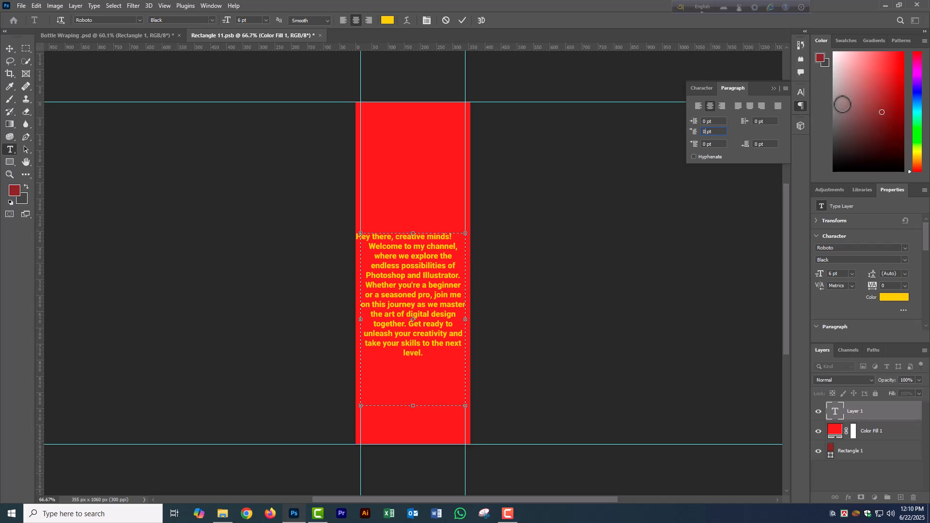
key(Return)
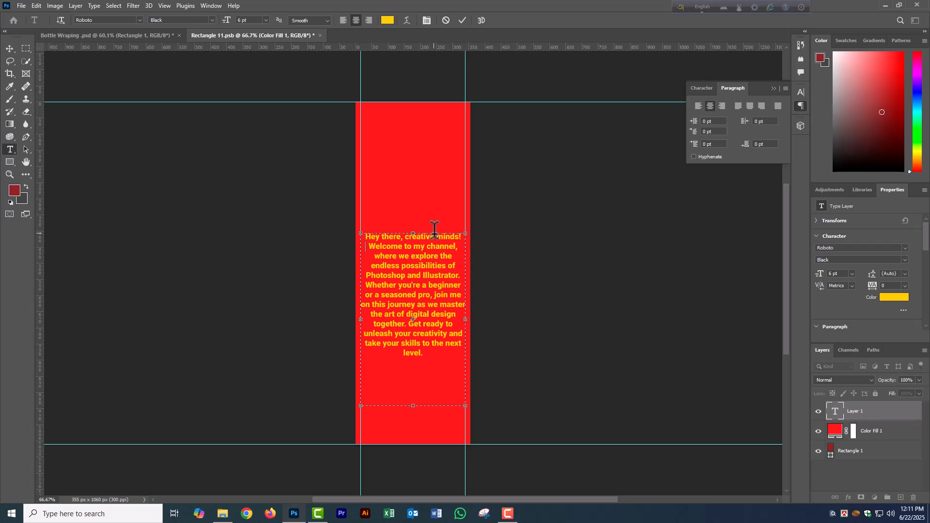
Insert the heading "KUMAR'S KREATIVE" on two lines above the paragraph and commit the text
key(Return)
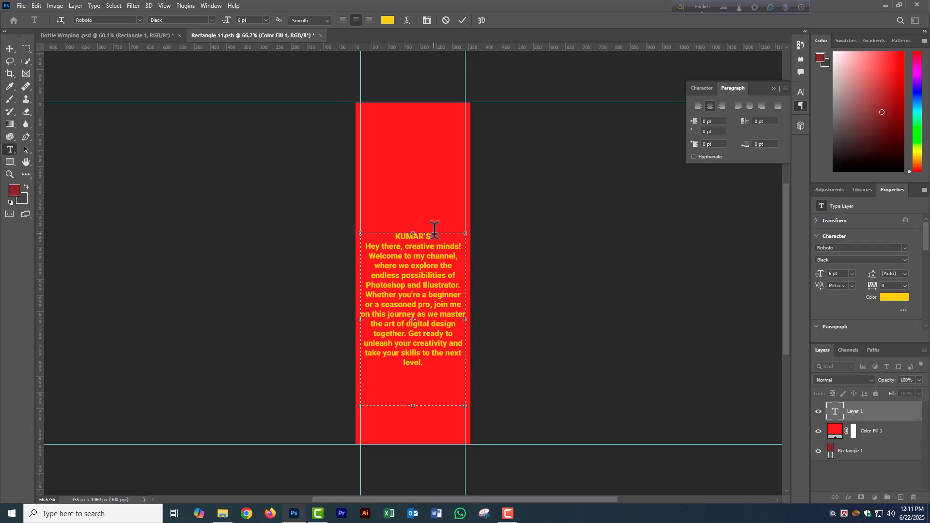
key(Return)
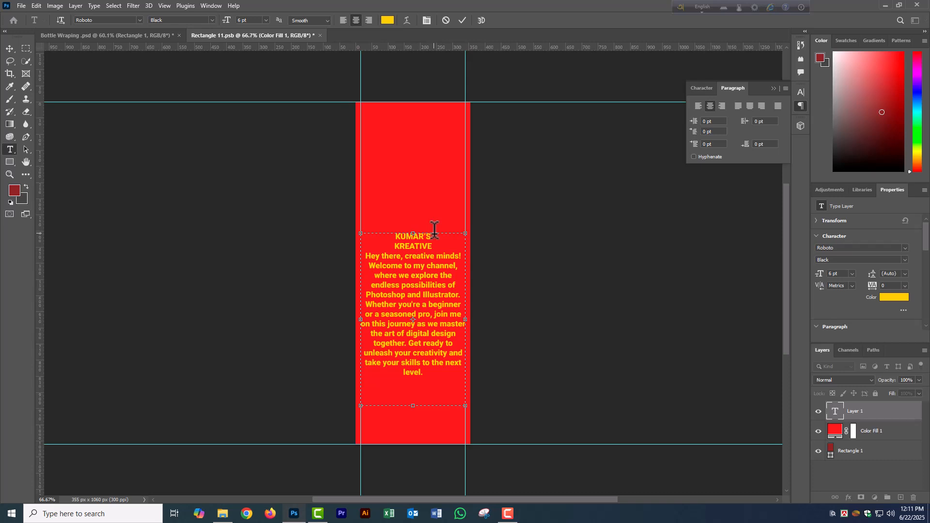
key(ctrl+Return)
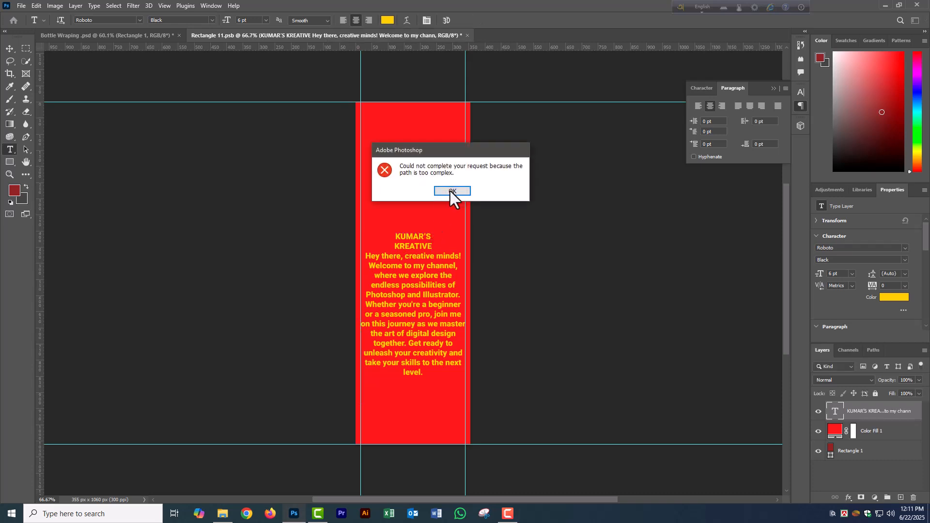
click(451, 191)
Add a blank line below the two-line heading and set the heading's font size to 10 pt
click(442, 245)
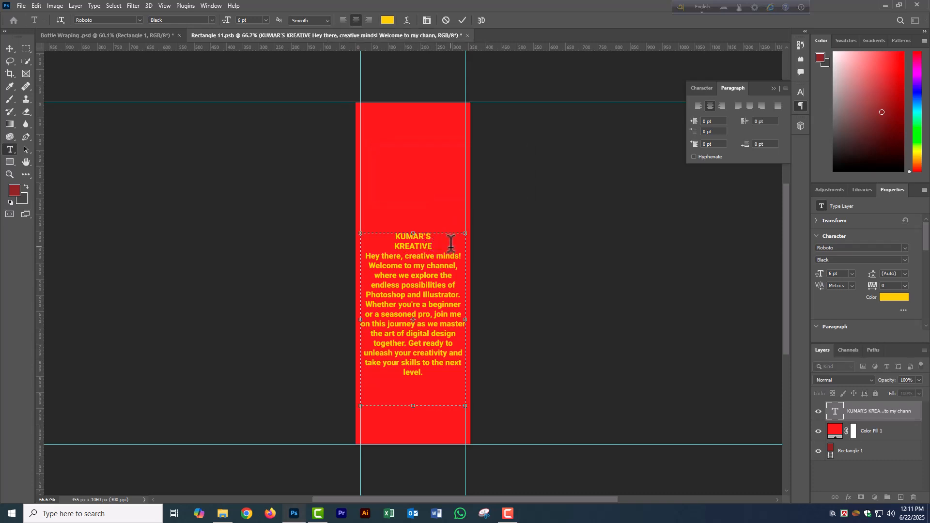
key(Return)
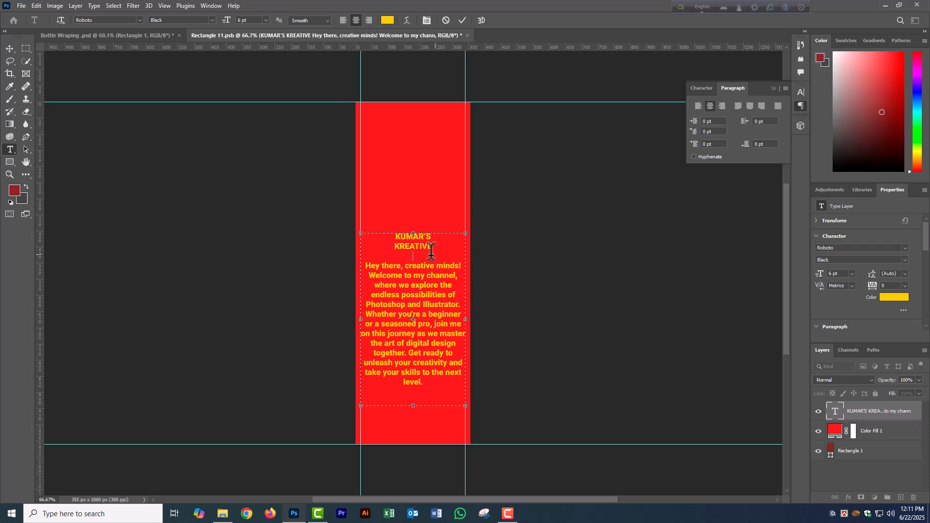
drag(438, 245, 386, 236)
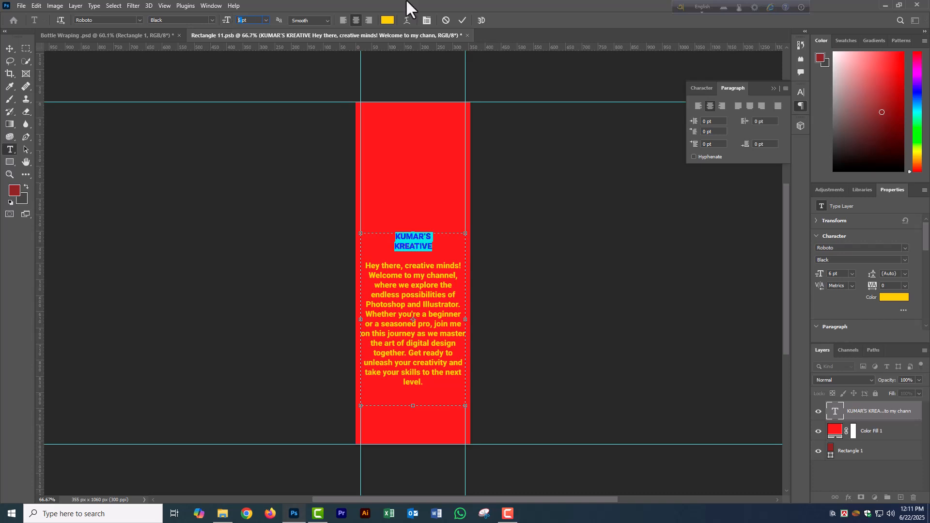
key(Return)
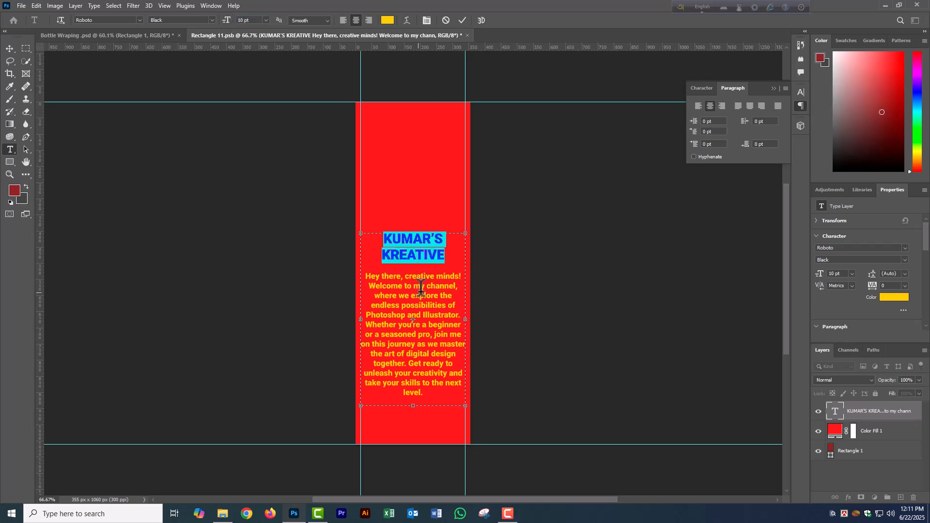
Add another blank line between the heading and the paragraph, set the heading's tracking to 320, and commit the text
click(439, 274)
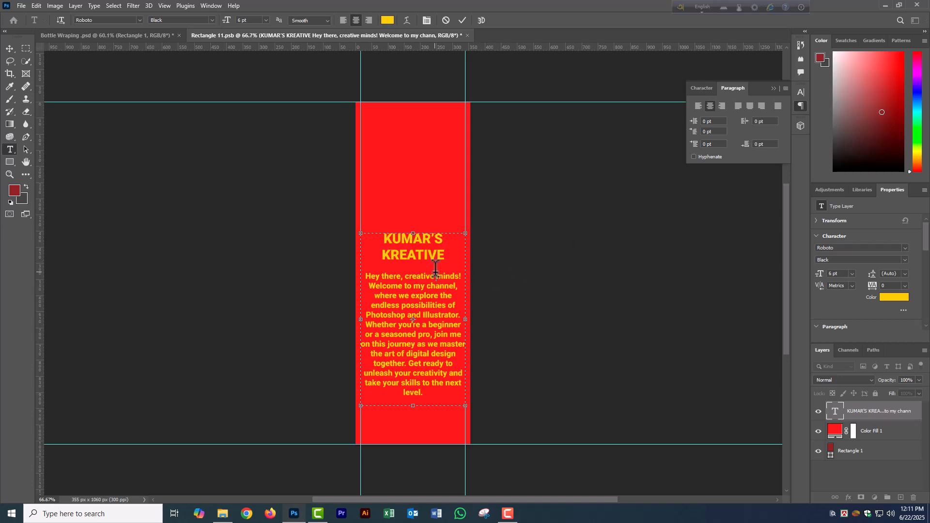
key(Return)
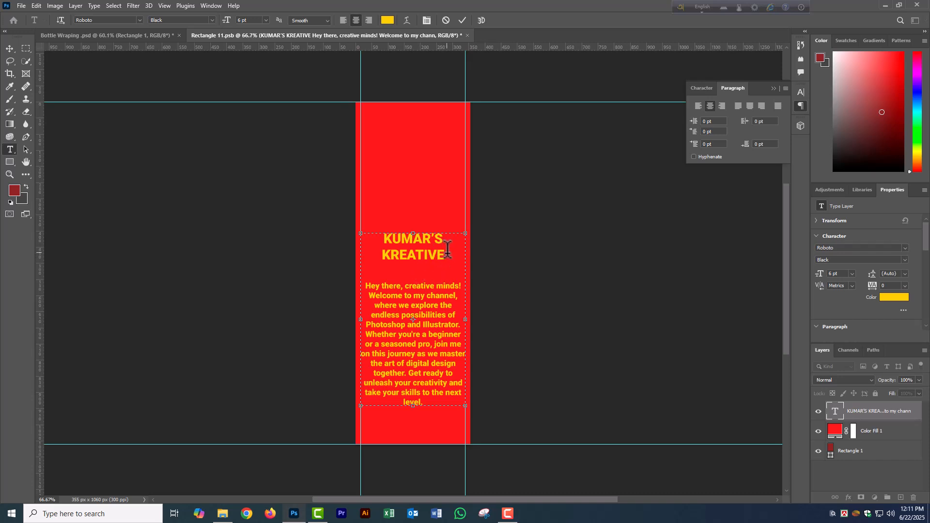
drag(447, 250, 384, 236)
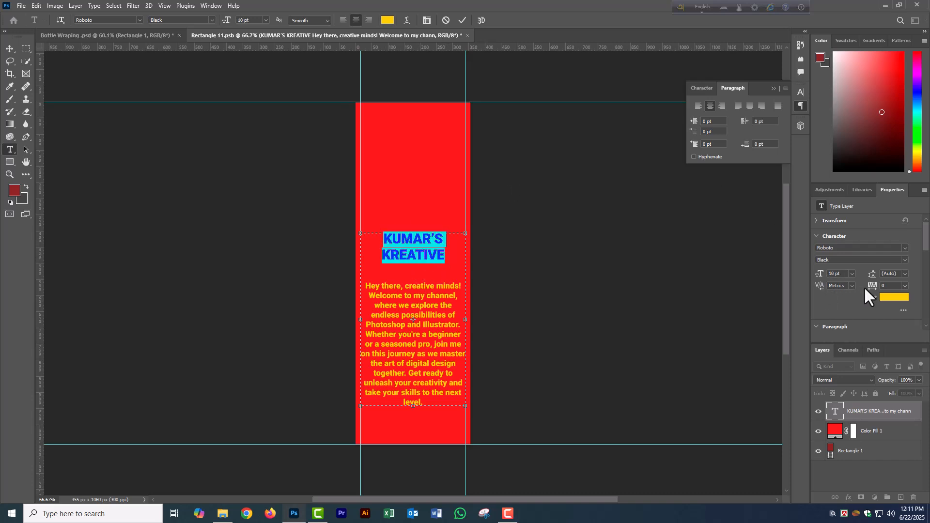
click(904, 286)
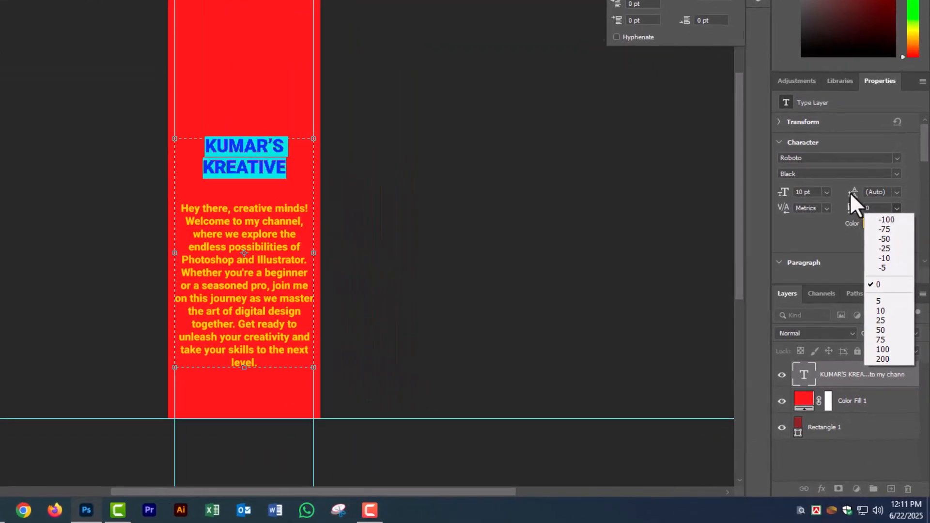
click(873, 285)
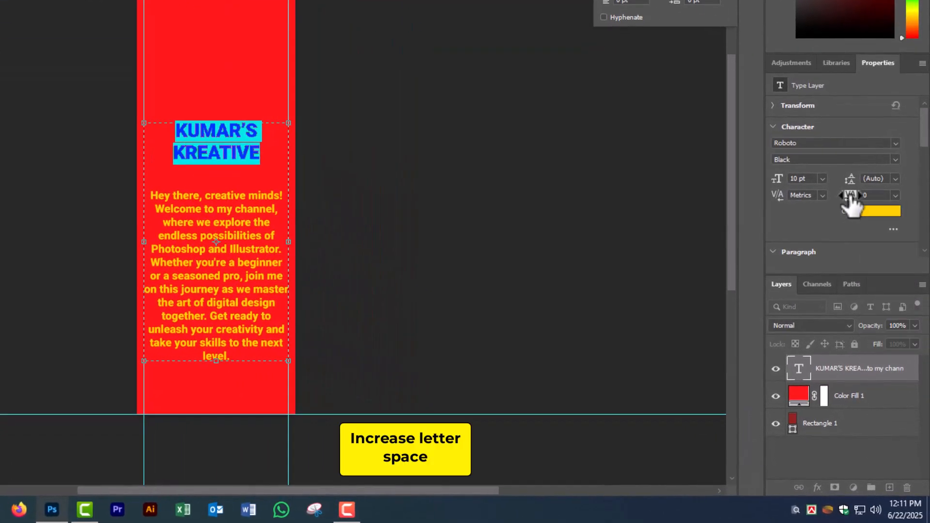
drag(852, 200, 856, 202)
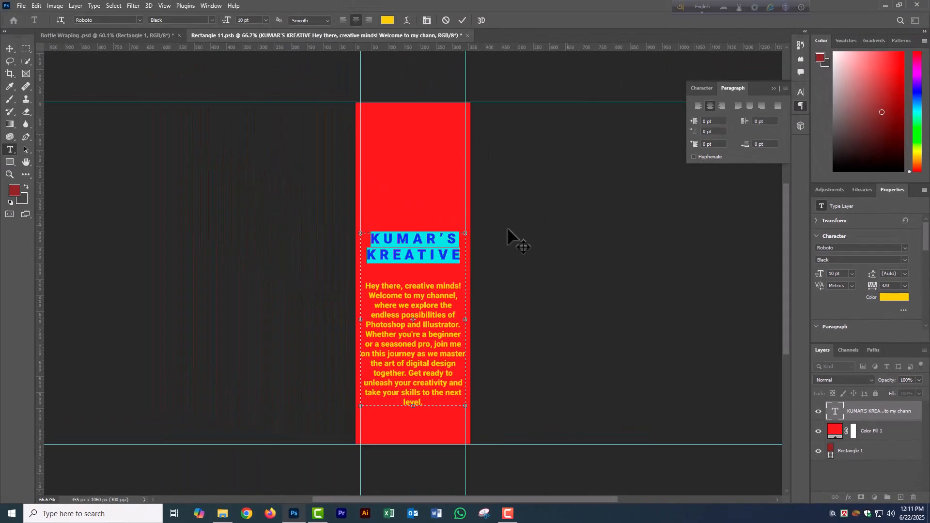
click(462, 20)
Apply Justify All alignment to the whole welcome paragraph below the heading and commit the text edit
click(395, 286)
click(369, 285)
drag(367, 285, 424, 402)
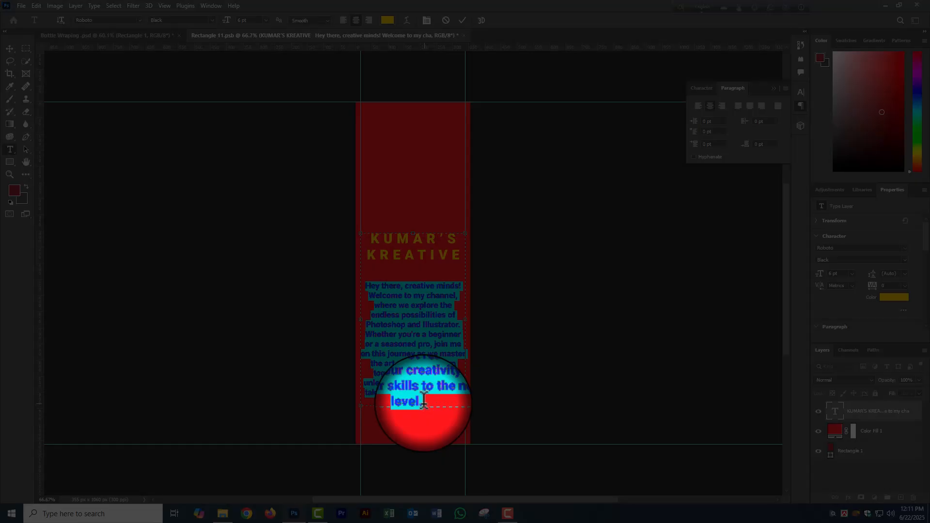
click(776, 105)
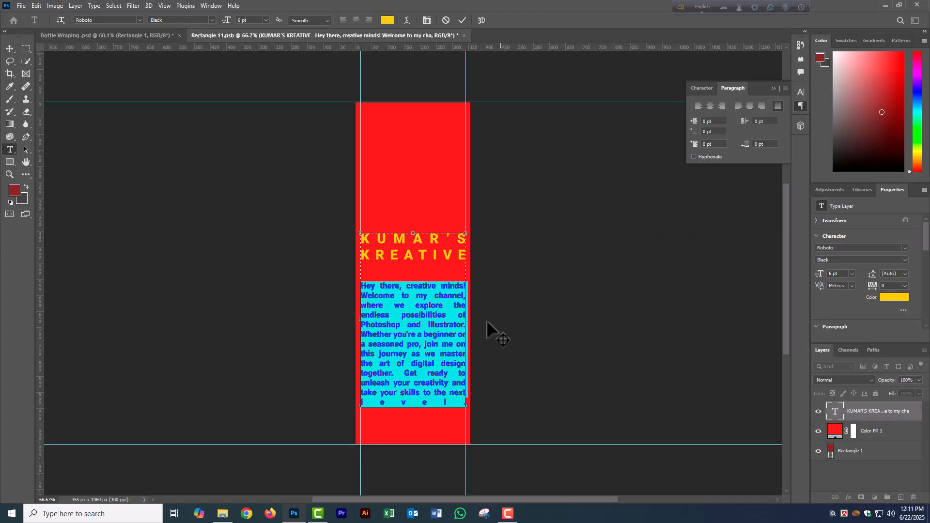
click(438, 321)
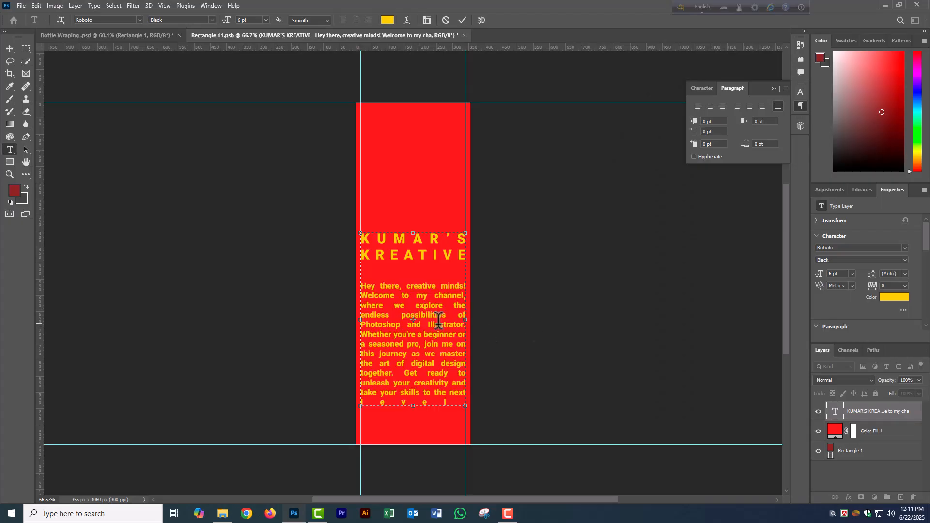
click(463, 20)
Save and close the smart object's contents, and set the Rectangle 1 layer's blend mode to Multiply in the bottle document
key(ctrl+s)
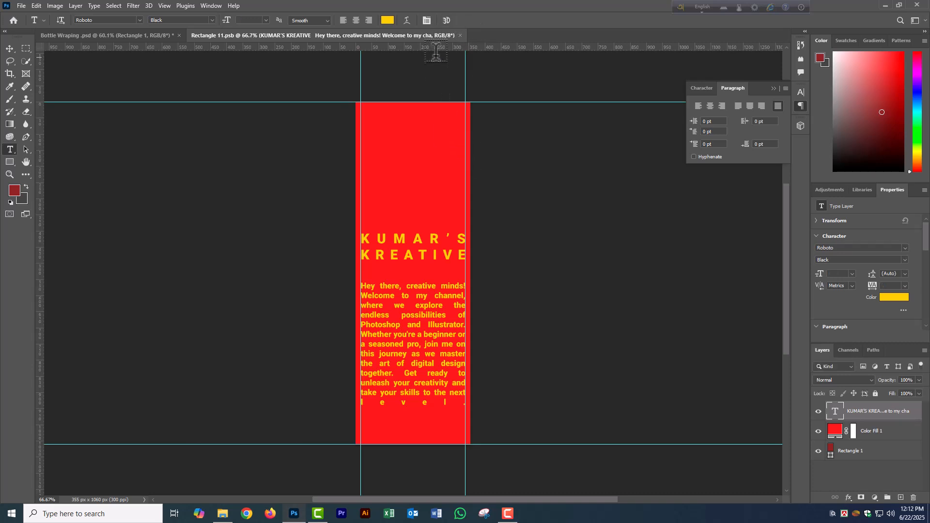
click(461, 36)
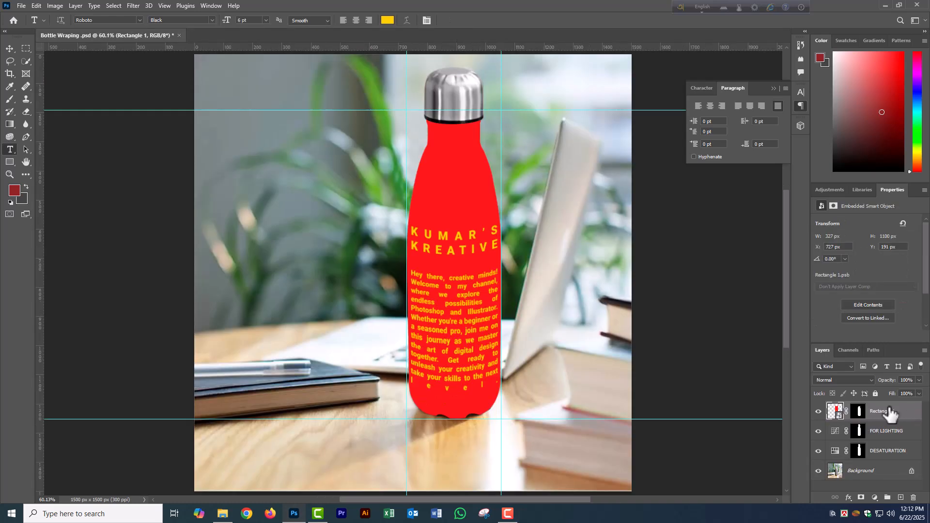
click(868, 379)
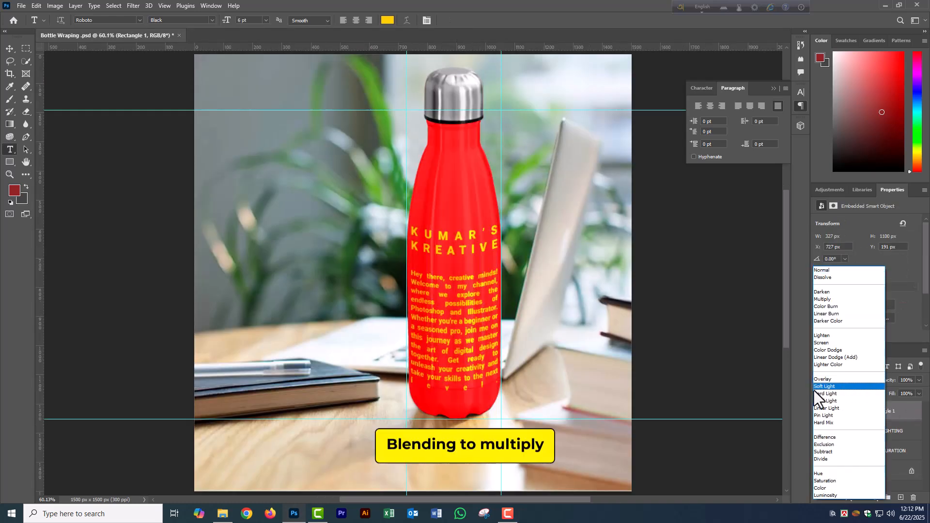
click(826, 299)
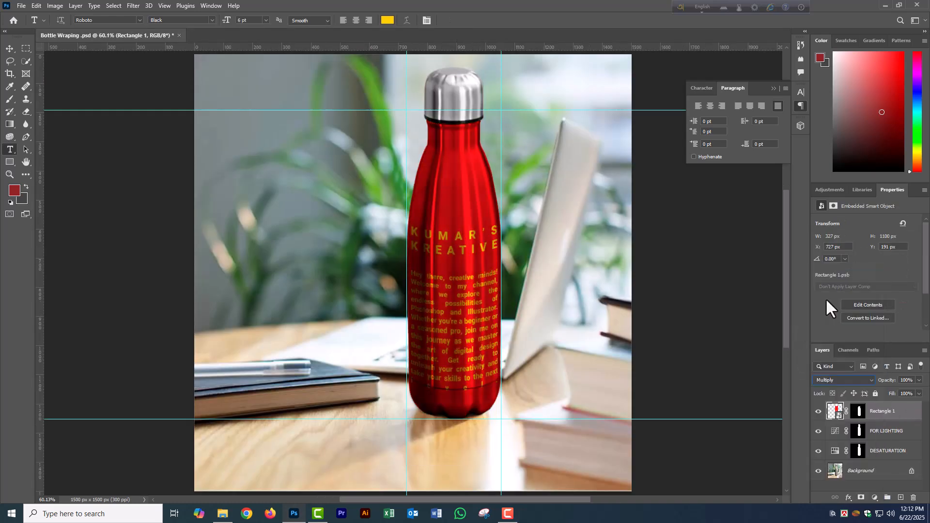
Reshape the FOR LIGHTING layer's curve with two points, pulling the upper one down to darken the bottle
click(834, 433)
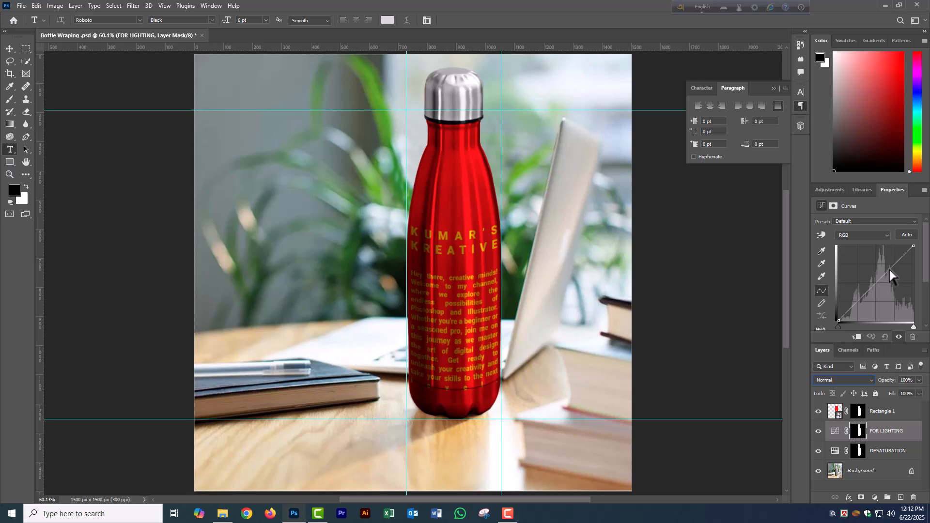
drag(889, 269, 893, 274)
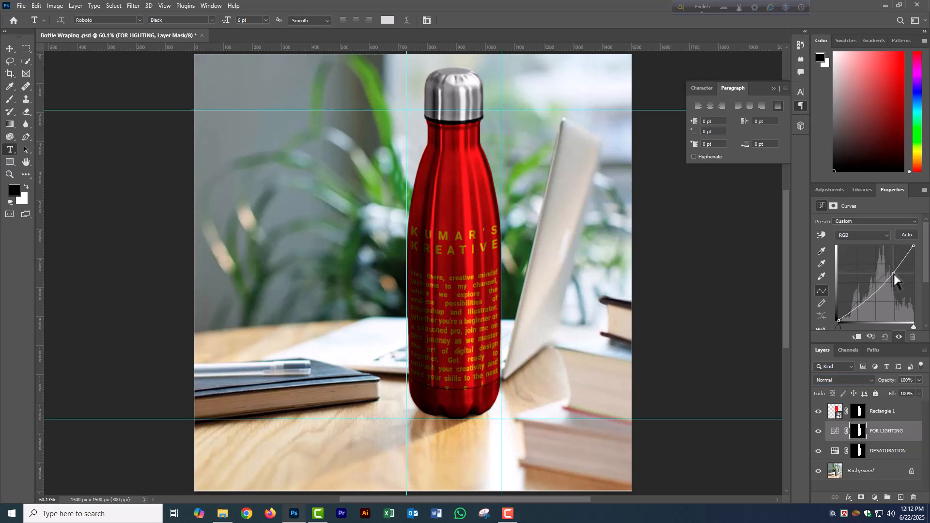
drag(863, 301, 858, 298)
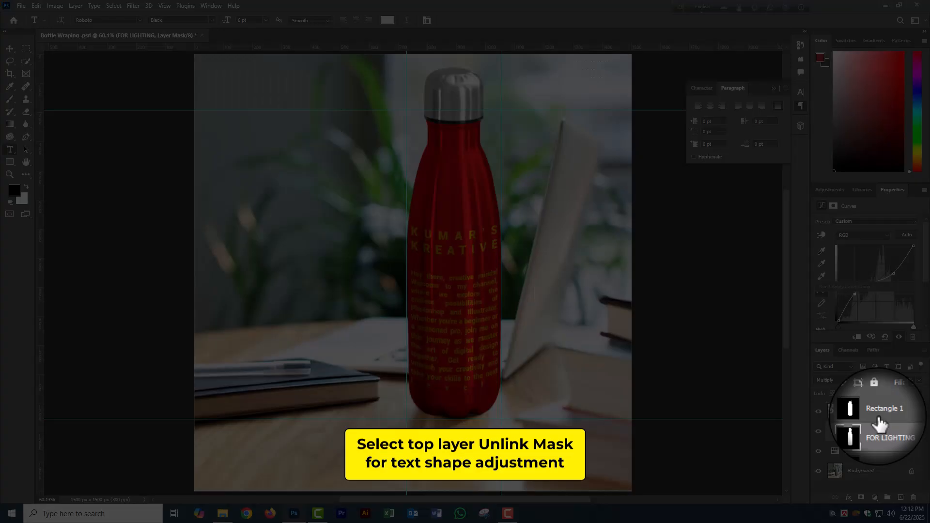
Unlink the Rectangle 1 layer's mask and warp the smart object, adjusting the middle curve and pulling the lower area slightly upward
click(853, 411)
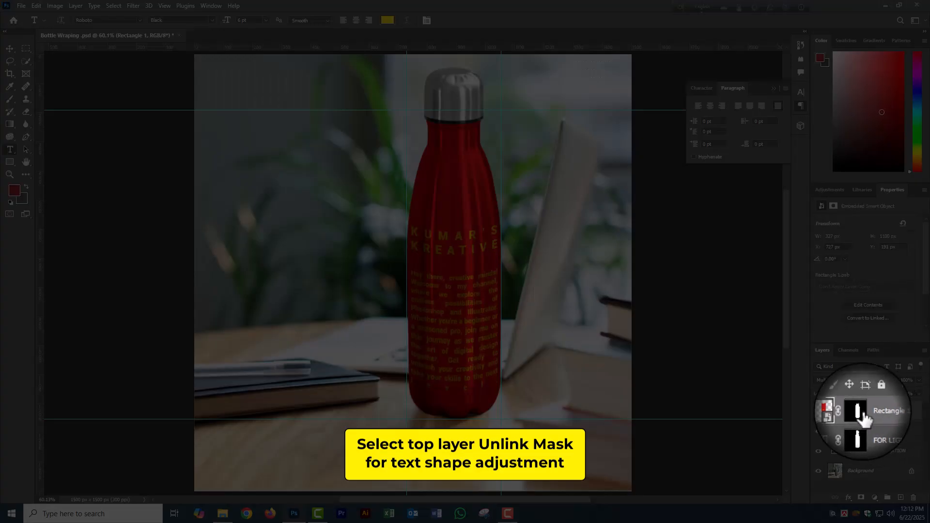
click(847, 411)
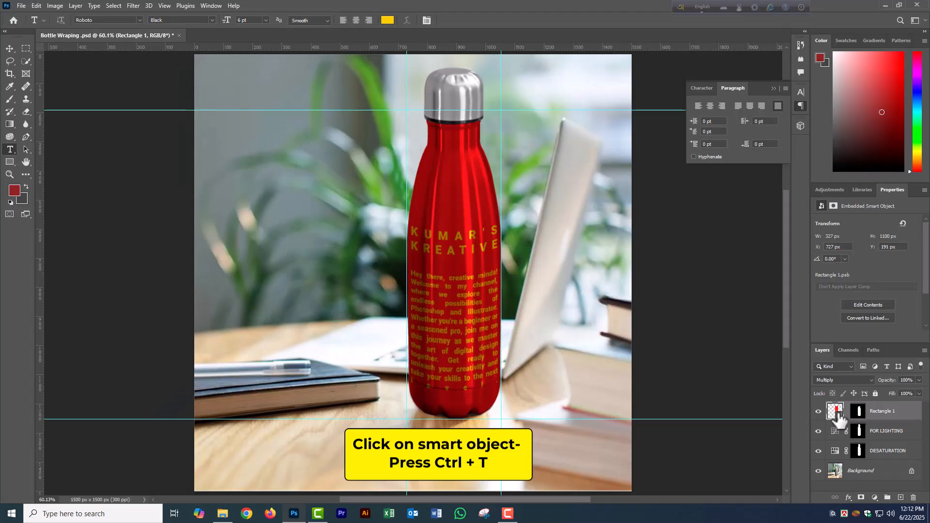
click(839, 413)
key(ctrl+t)
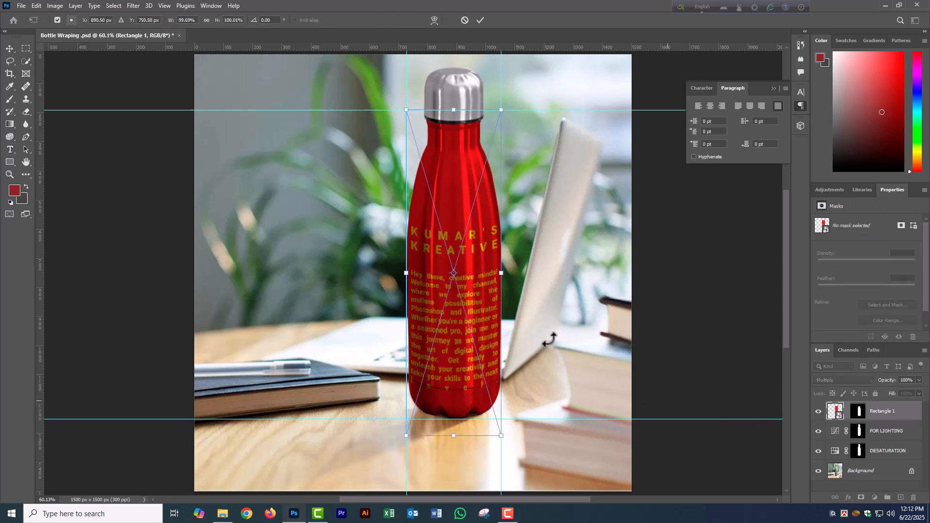
right_click(482, 284)
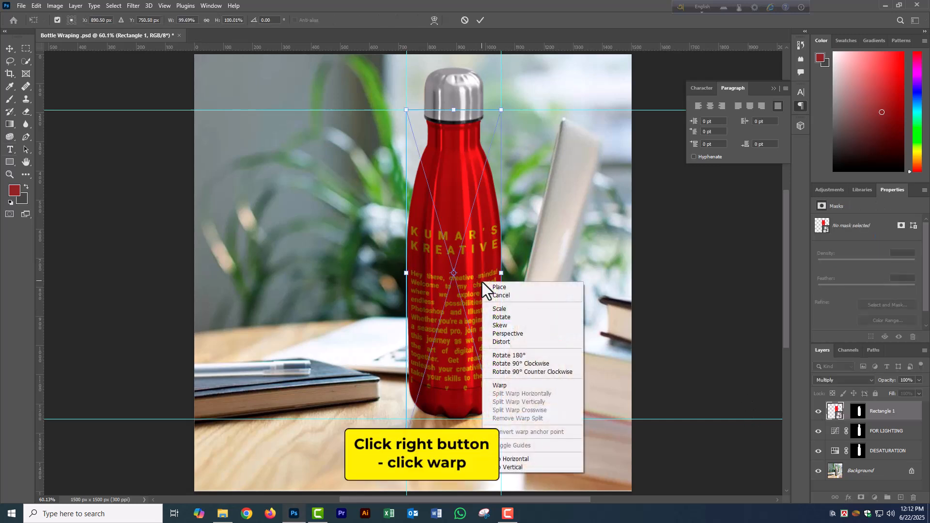
click(504, 385)
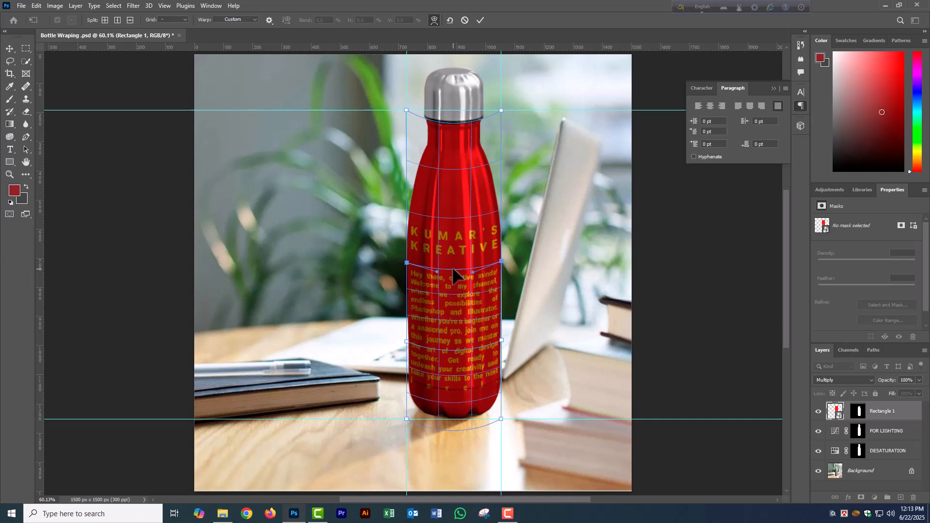
drag(471, 272, 474, 272)
drag(456, 392, 456, 386)
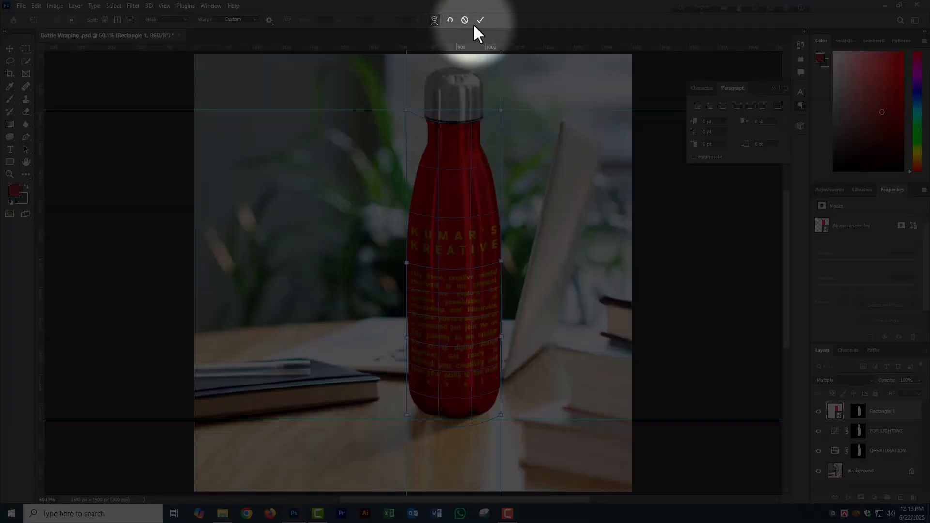
click(480, 20)
Relink the Rectangle 1 layer's mask and load the CAP channel as a new selection
key(t)
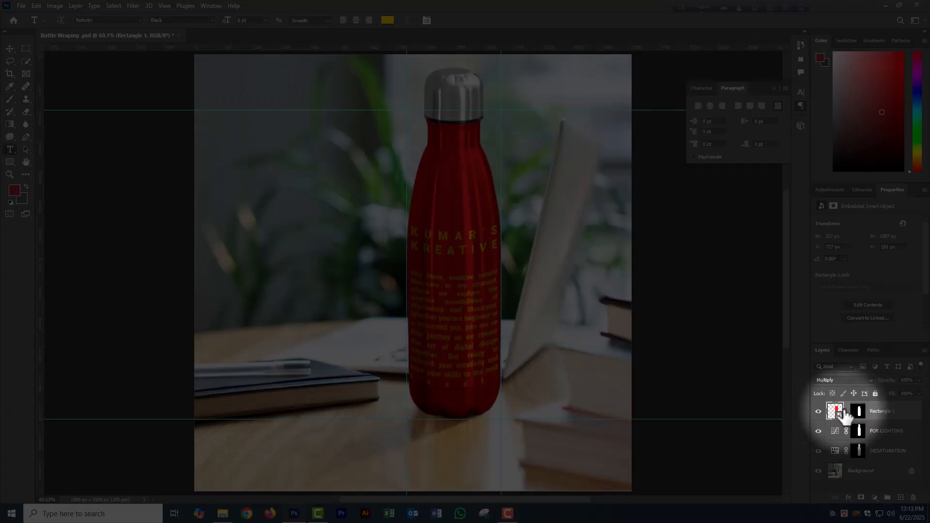
click(846, 412)
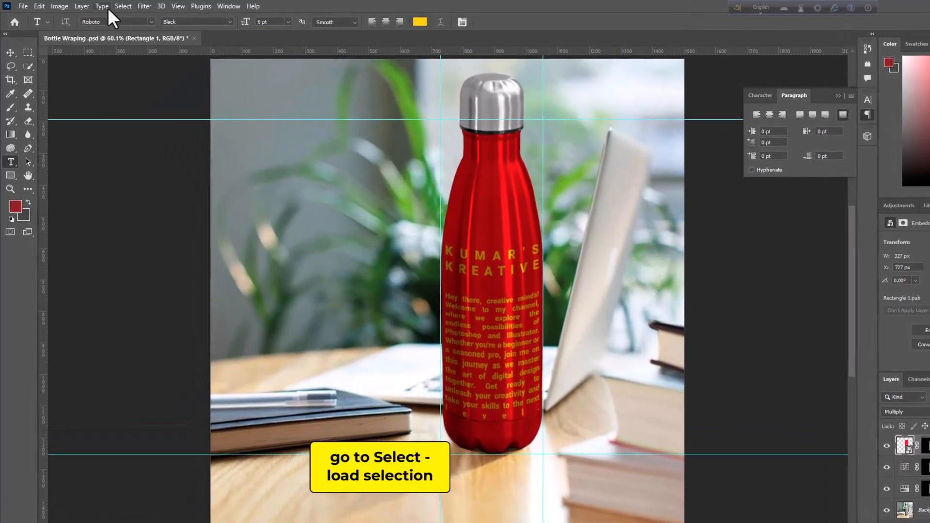
click(116, 6)
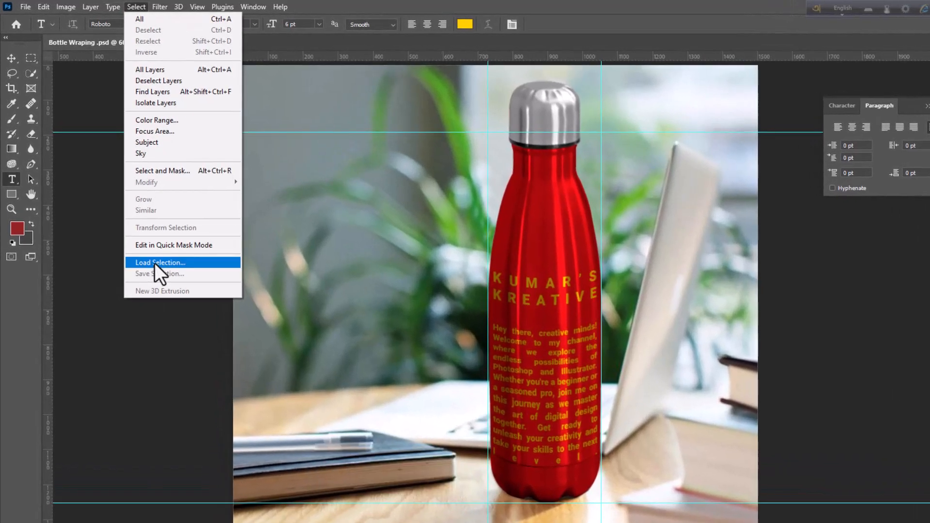
click(155, 263)
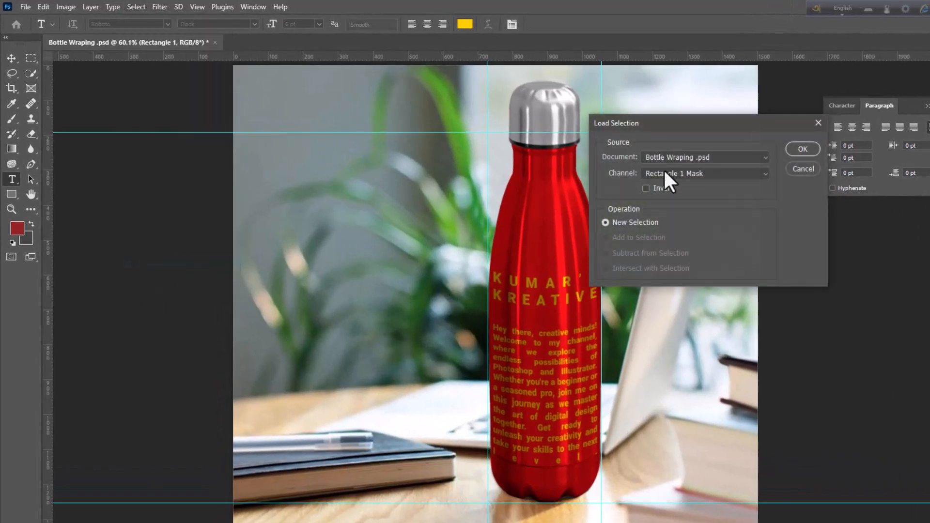
click(681, 173)
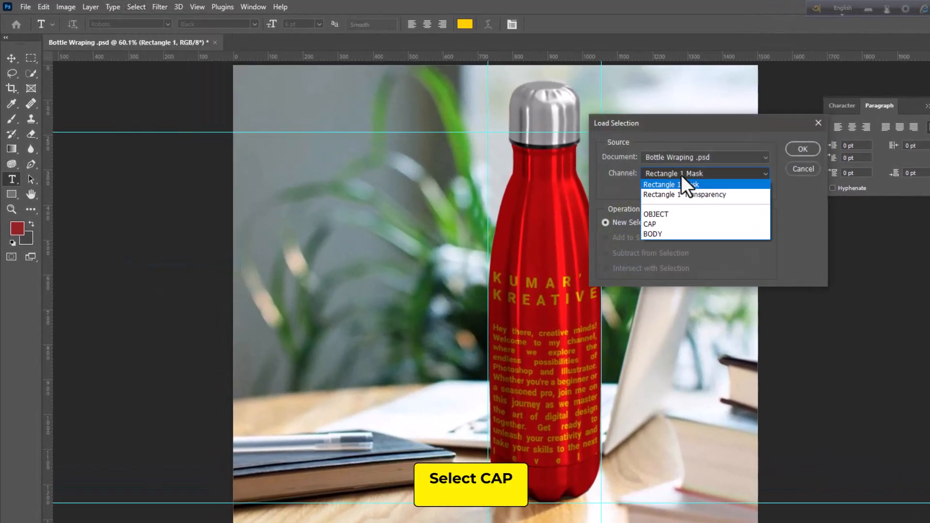
click(669, 224)
click(802, 149)
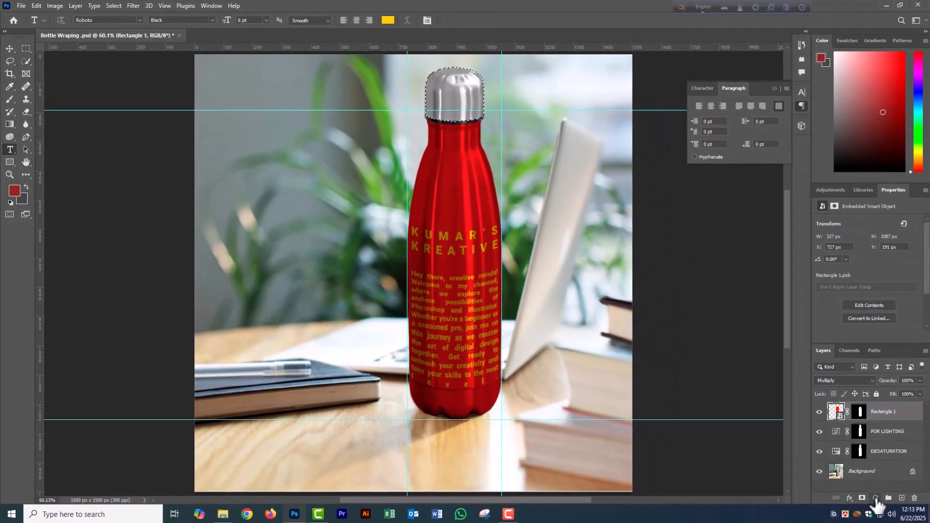
Add a solid color fill layer of #F42020 over the selected cap and set its blend mode to Multiply
click(873, 497)
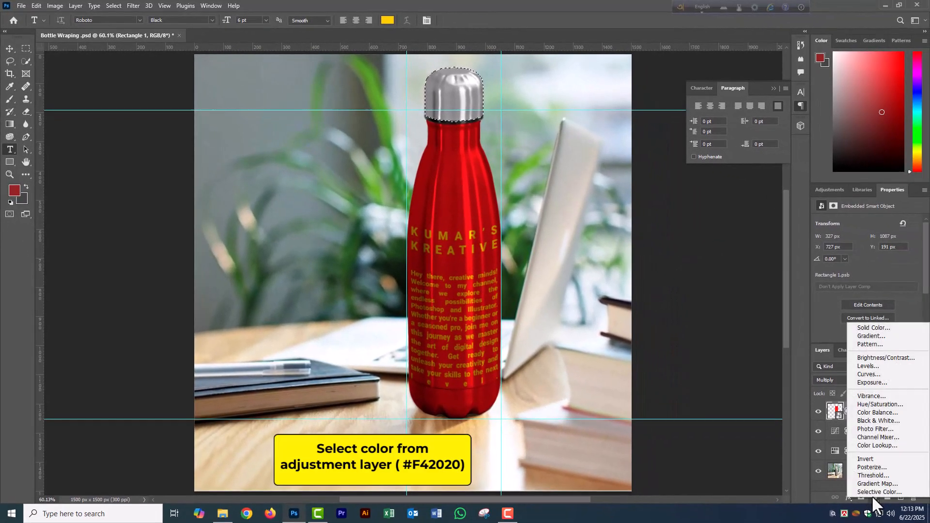
click(874, 328)
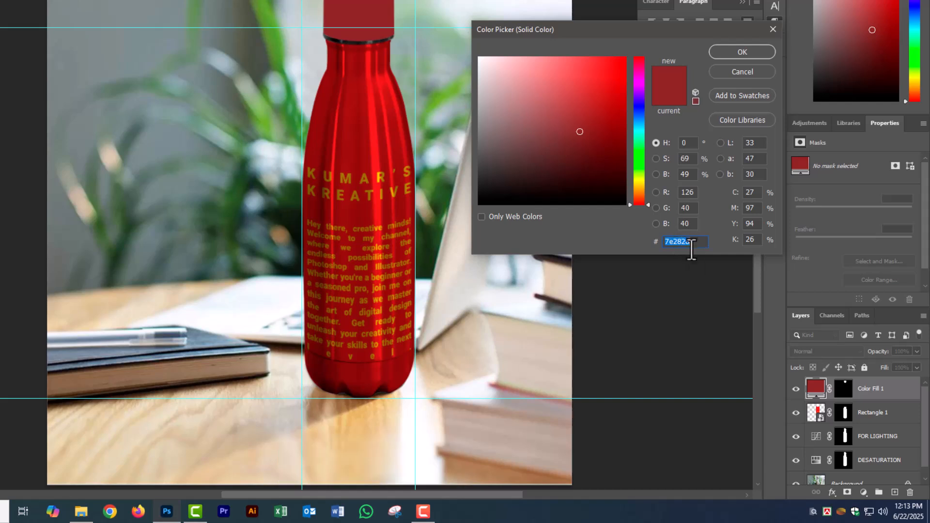
text(F4)
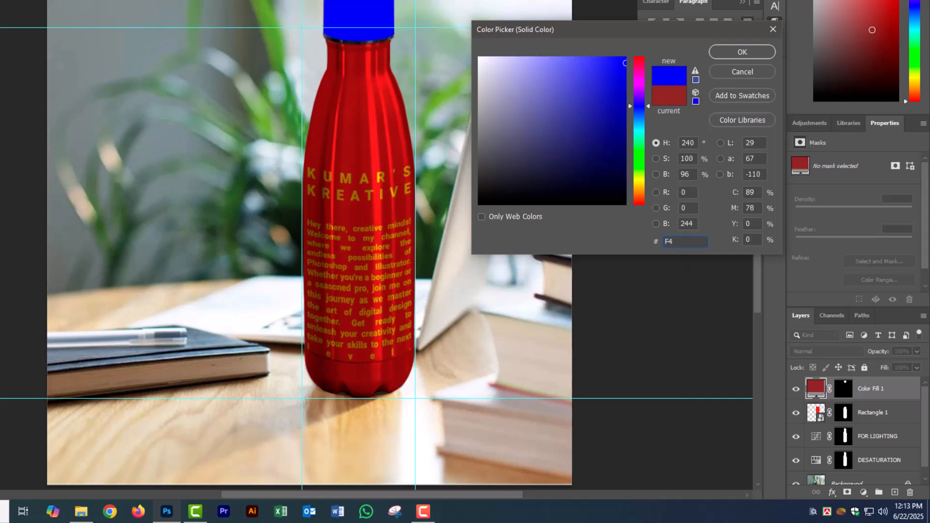
text(1C28)
key(Return)
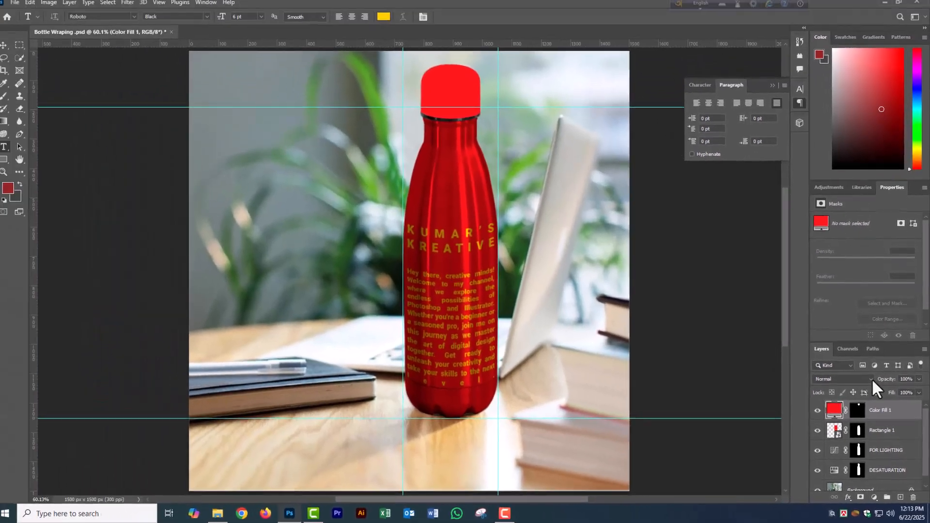
click(858, 352)
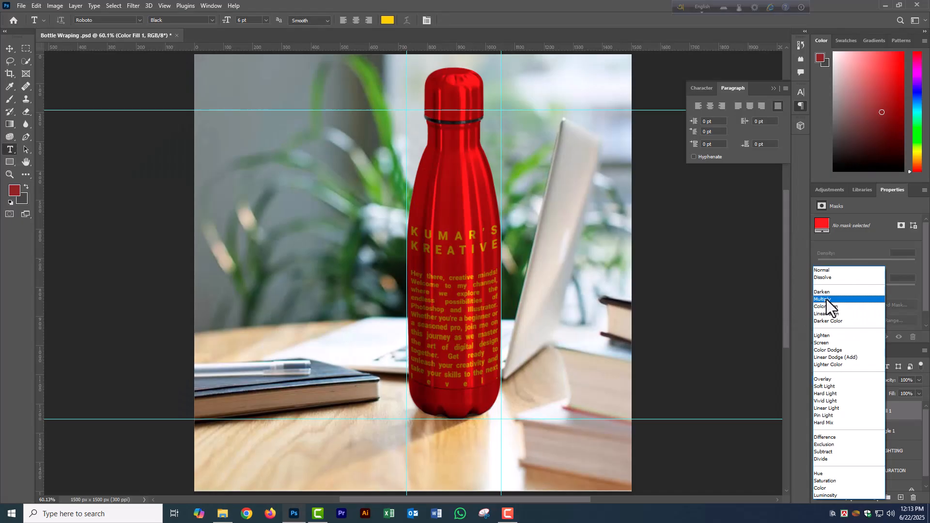
click(826, 299)
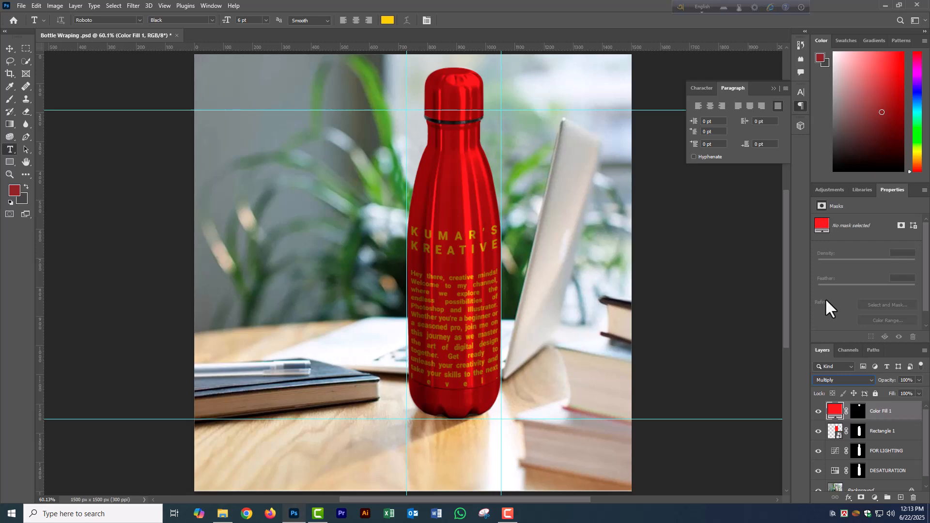
Duplicate the Background layer, move the copy to the top of the layer stack, and convert it to a smart object
scroll(883, 484, down, 1)
click(872, 483)
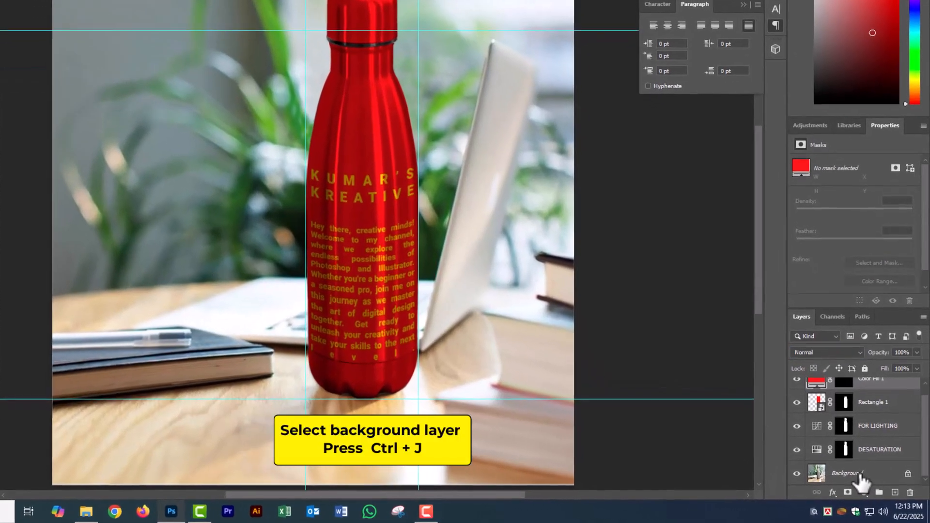
key(ctrl+j)
drag(858, 481, 886, 396)
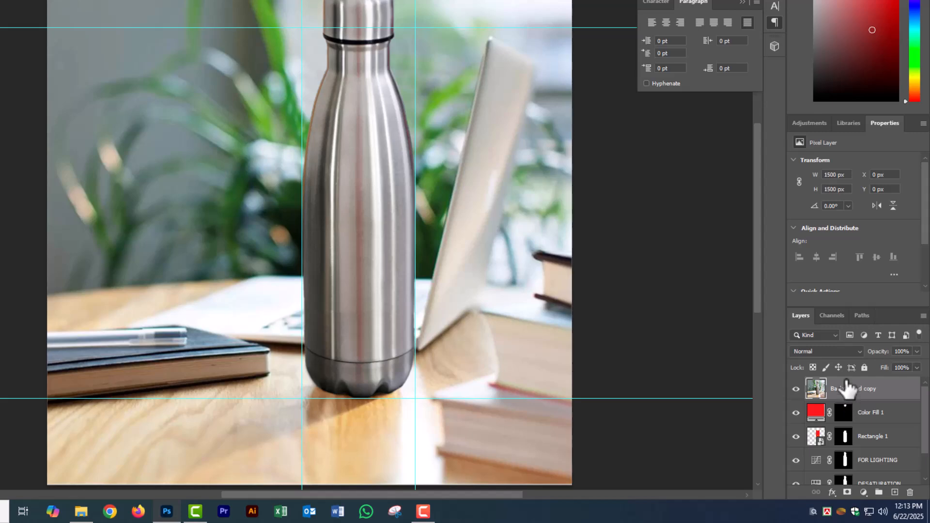
right_click(853, 391)
click(763, 171)
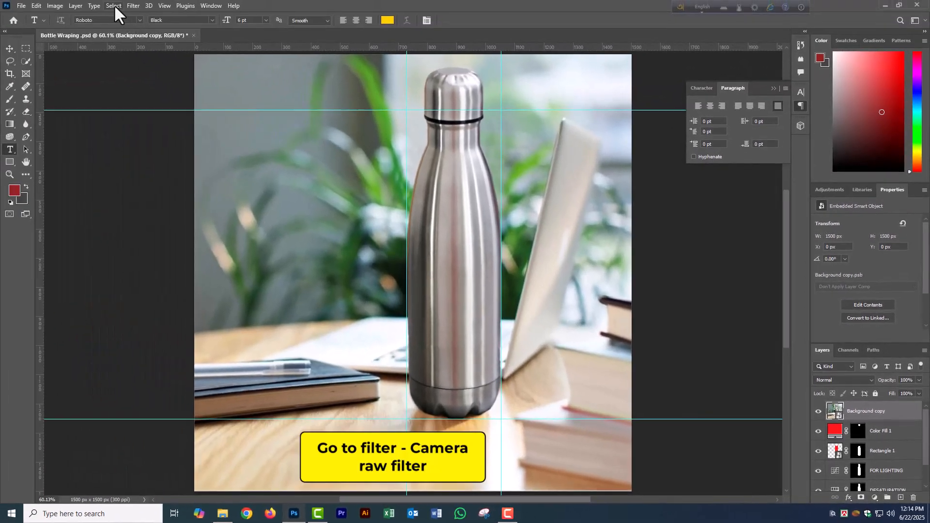
Apply a Camera Raw Filter to the Background copy with saturation -100, exposure -3.50 and automatically set whites
click(136, 6)
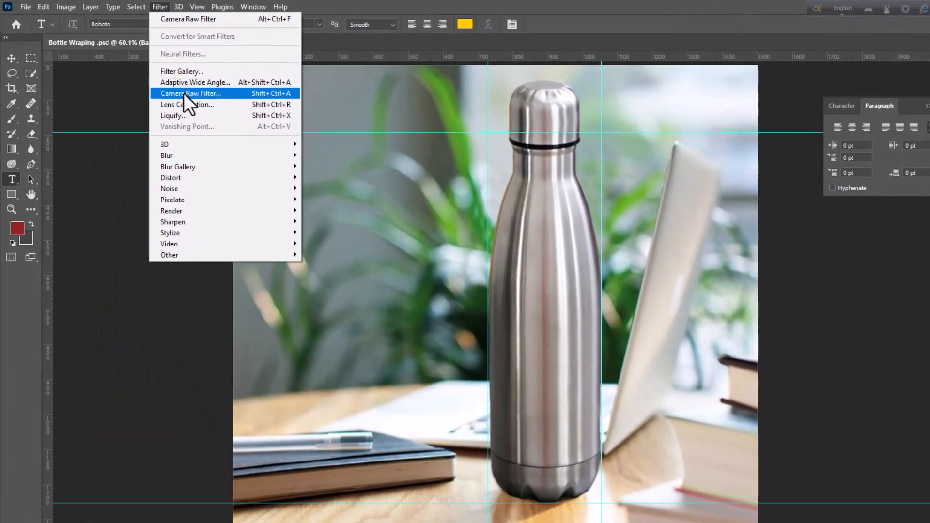
click(184, 94)
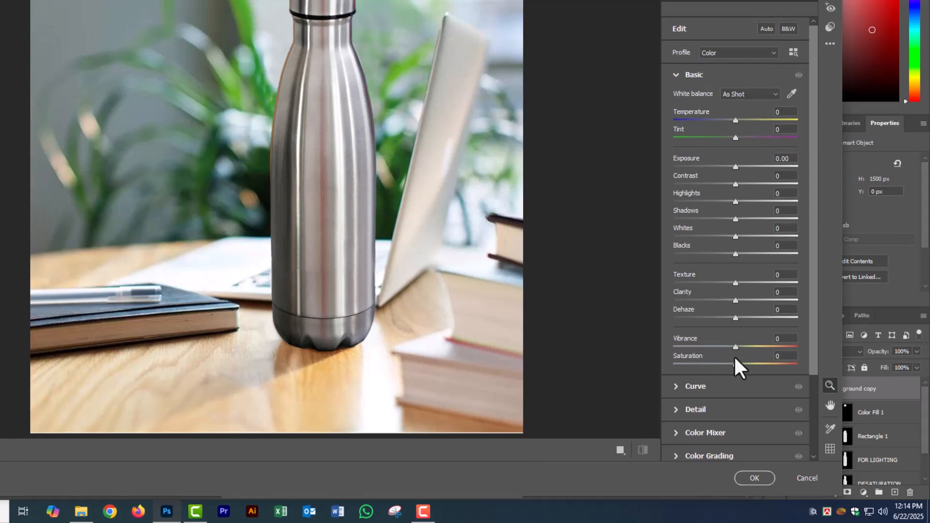
drag(769, 390, 747, 394)
drag(710, 369, 649, 369)
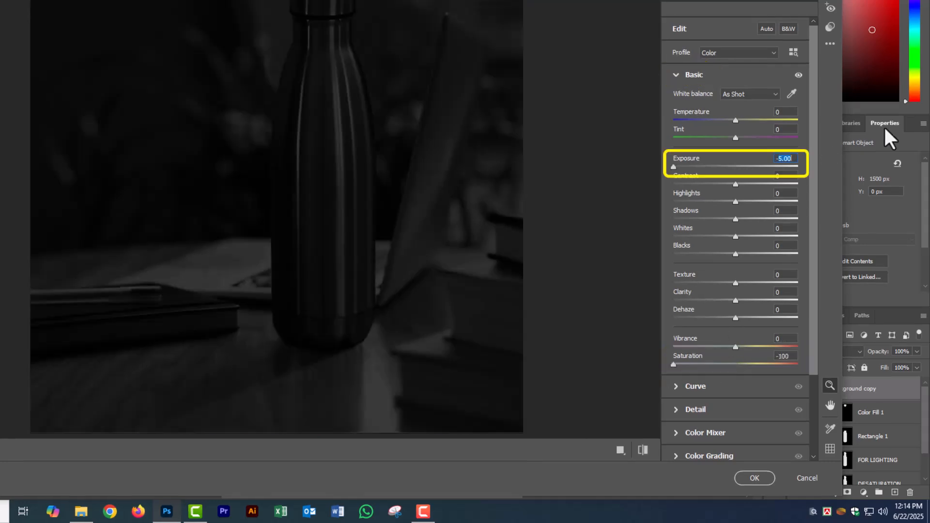
text(-3.5)
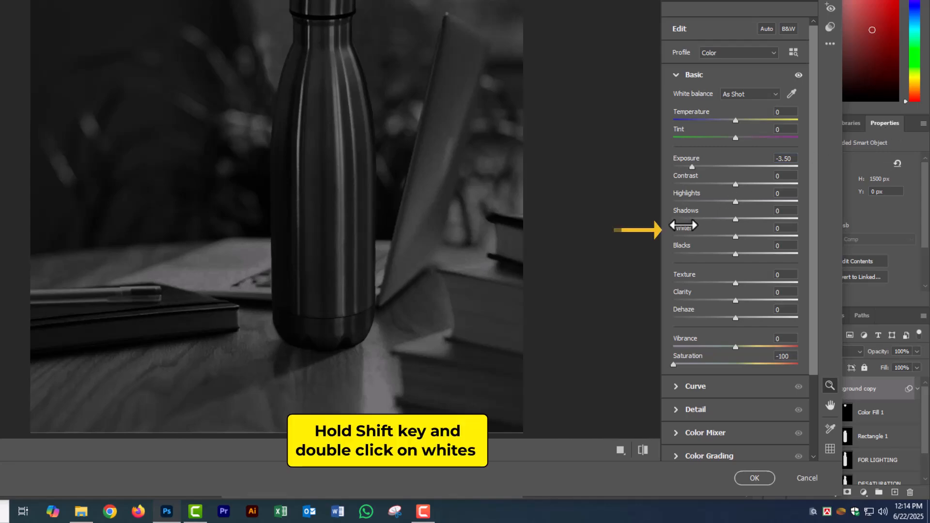
key(shift)
shift+double_click(684, 228)
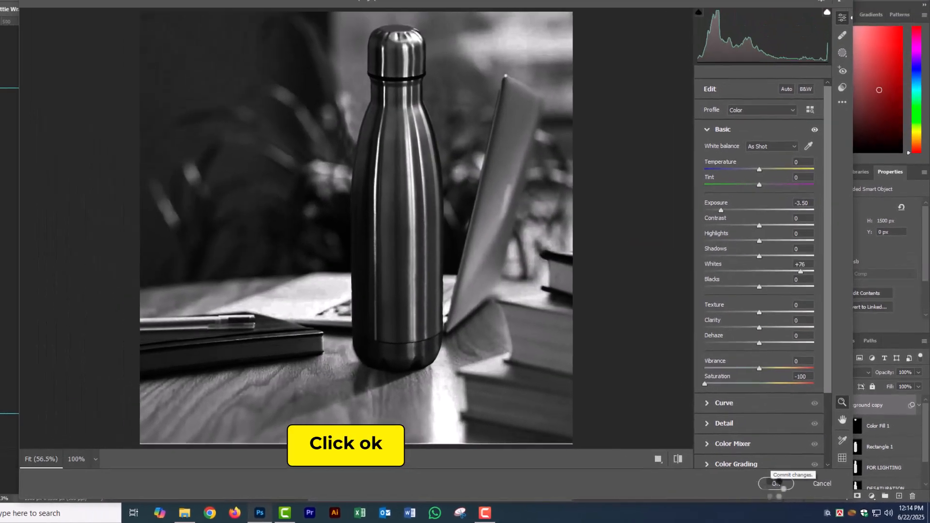
click(776, 484)
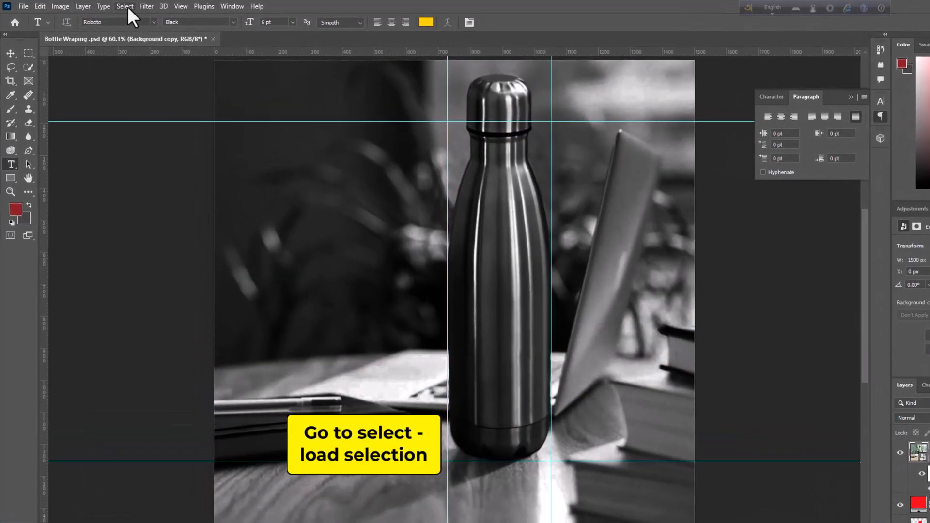
Load the OBJECT channel as a new selection and use it to mask the Background copy layer
click(117, 6)
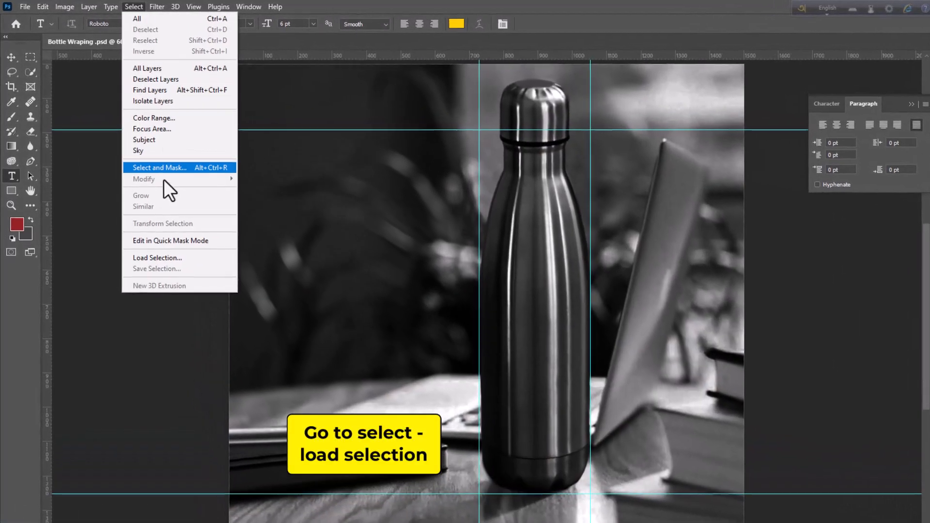
click(178, 262)
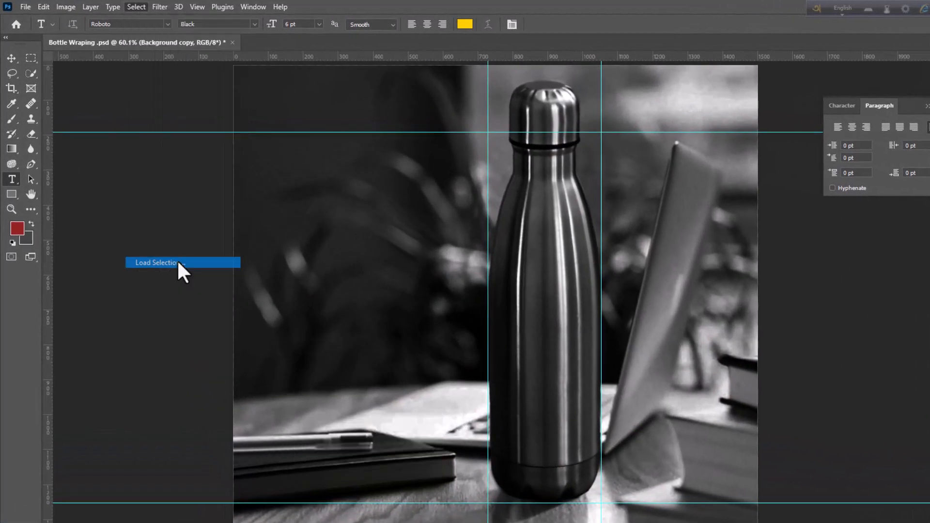
click(705, 171)
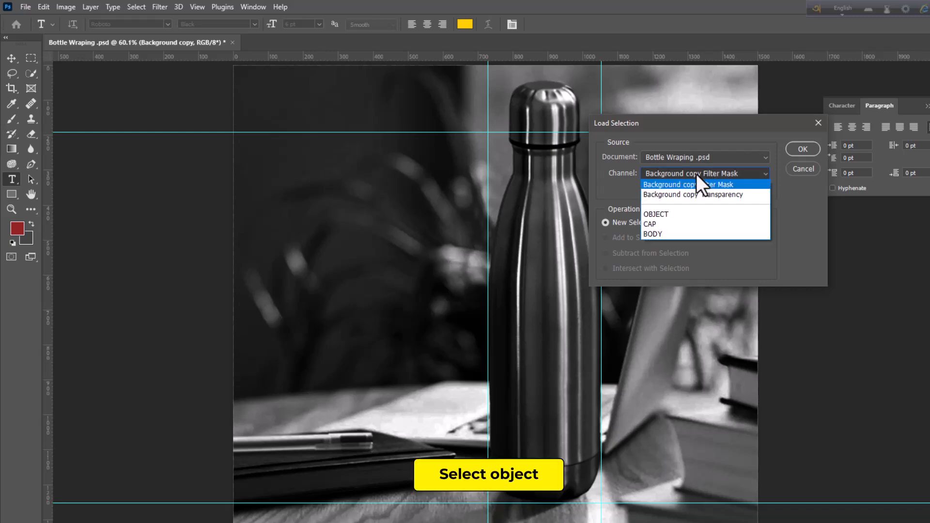
click(673, 213)
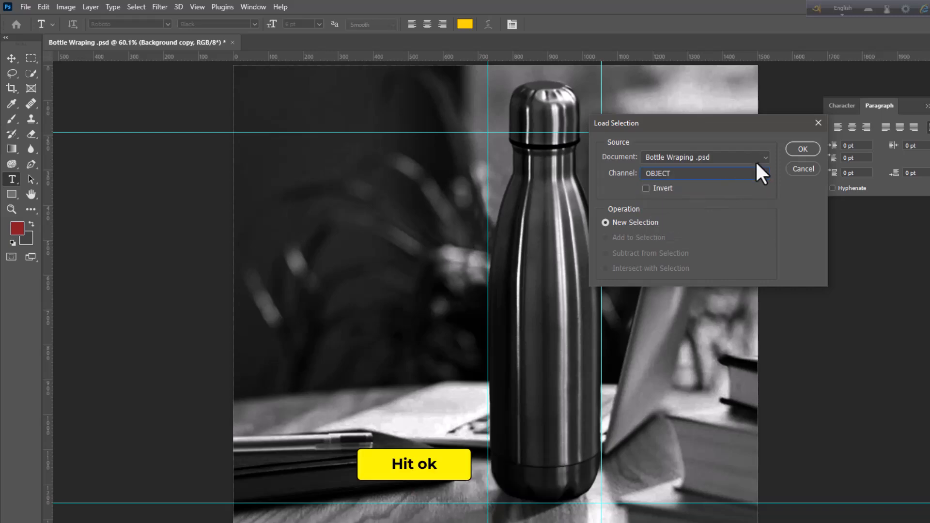
click(802, 149)
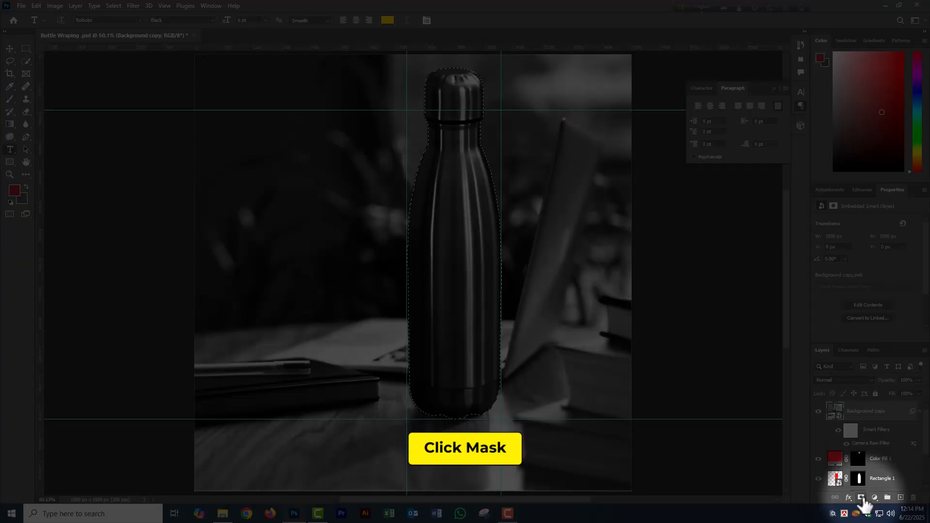
click(861, 498)
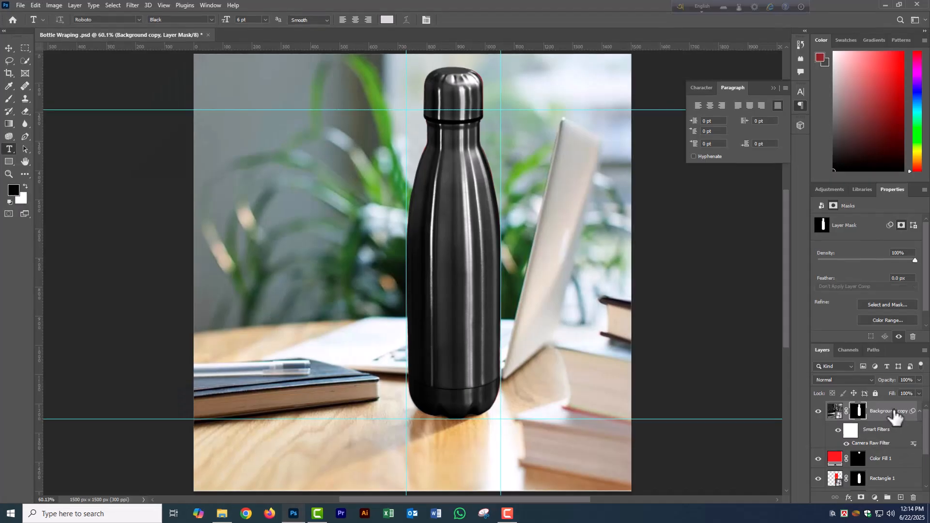
Set the Background copy layer's blend mode to Screen and its opacity to 30%
click(894, 413)
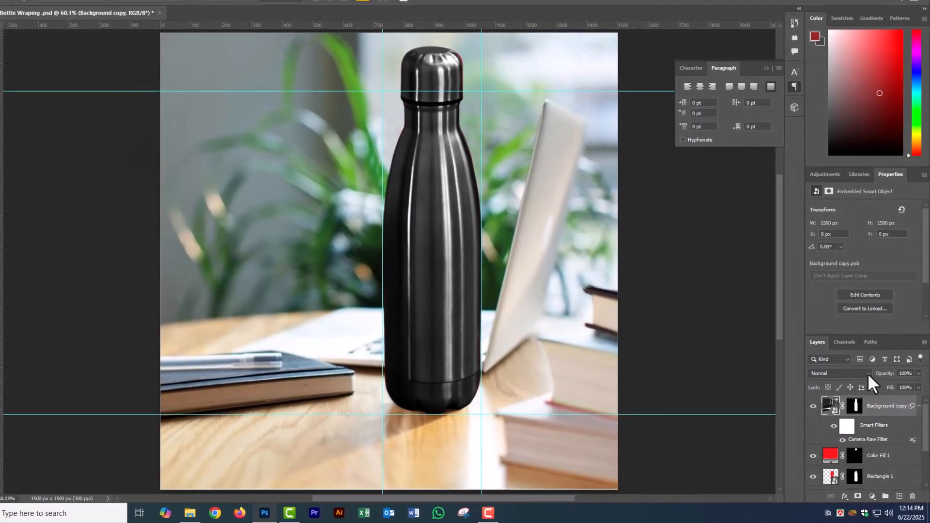
click(867, 374)
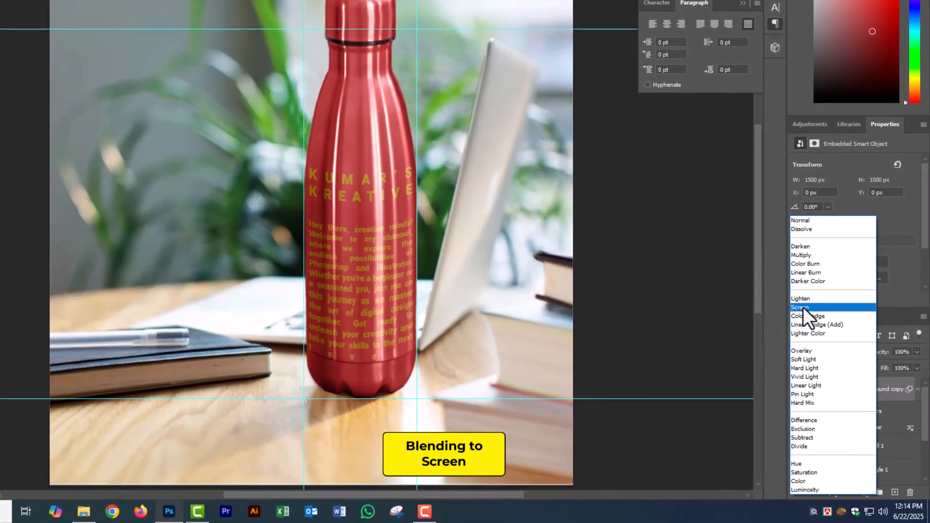
click(803, 307)
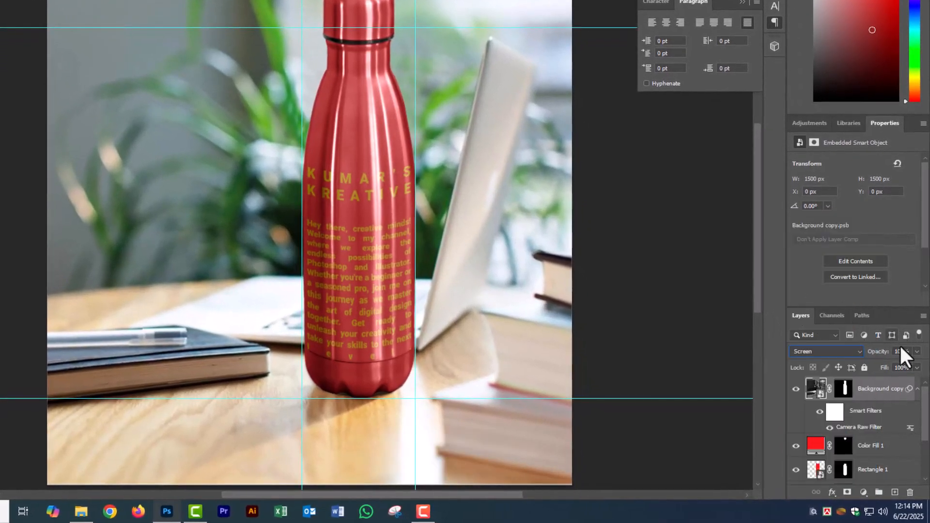
text(30)
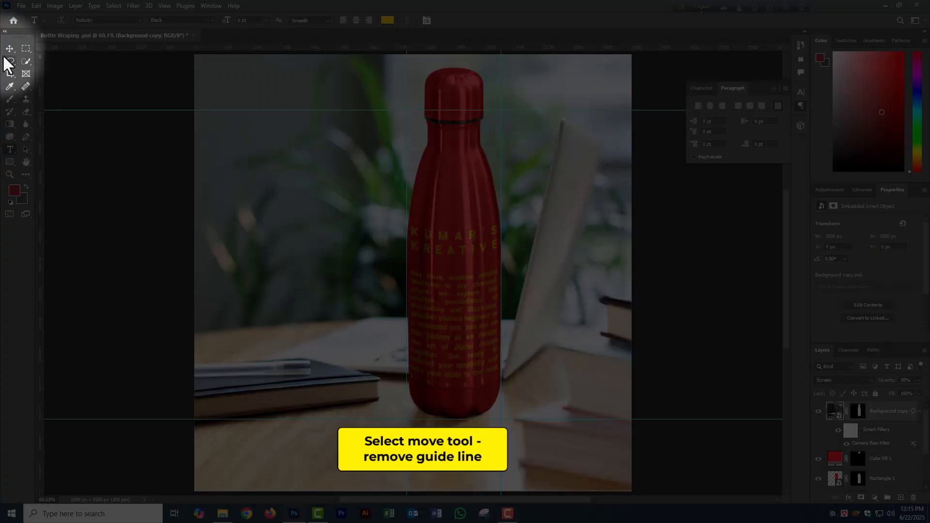
Remove the two horizontal and two vertical guides from the canvas and fit the image to the window
click(10, 48)
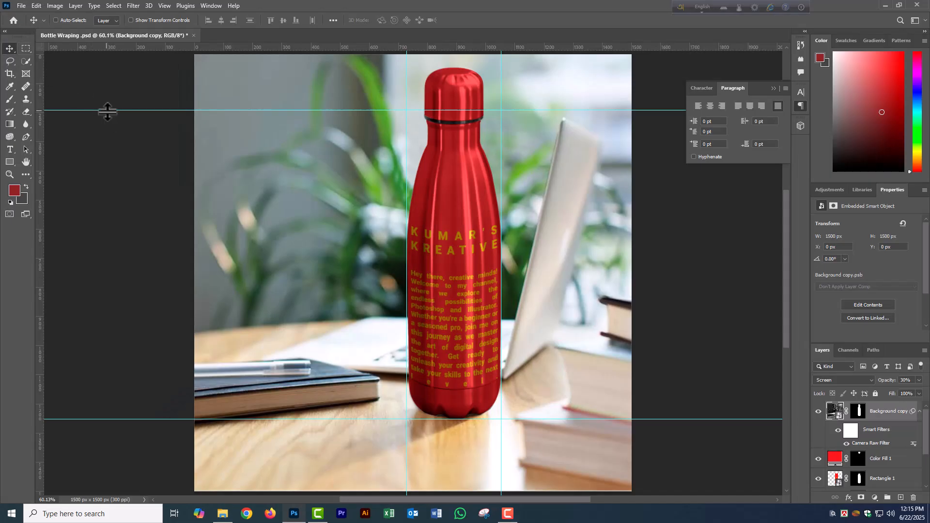
drag(108, 111, 98, 31)
drag(407, 117, 39, 140)
drag(501, 123, 39, 145)
drag(232, 419, 212, 45)
key(ctrl+0)
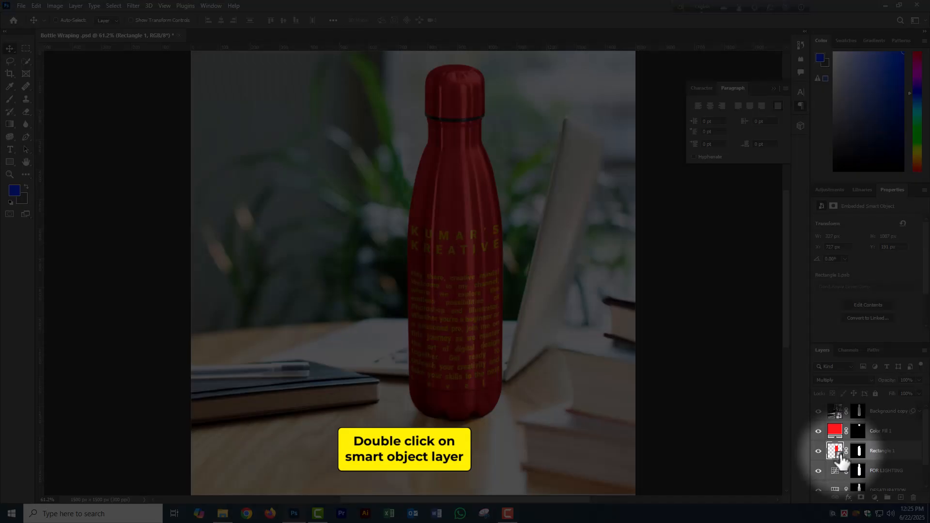
Open the Rectangle 1 smart object, delete its text layer, and place crossfit Y.png as an embedded image
double_click(837, 453)
drag(864, 418, 913, 498)
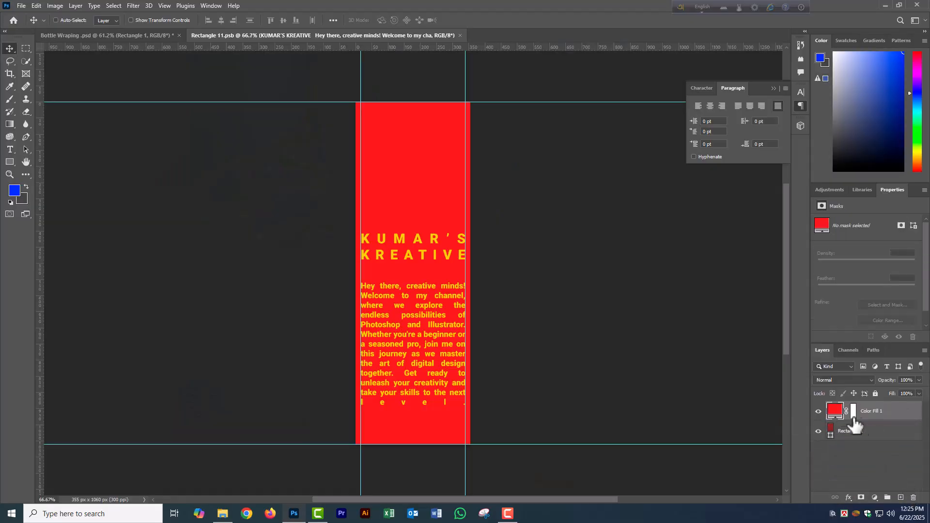
click(21, 6)
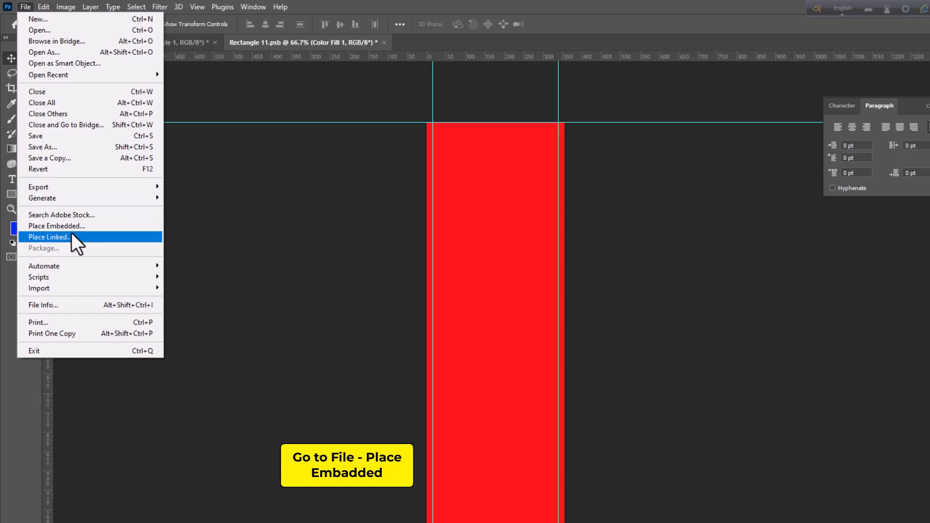
click(71, 226)
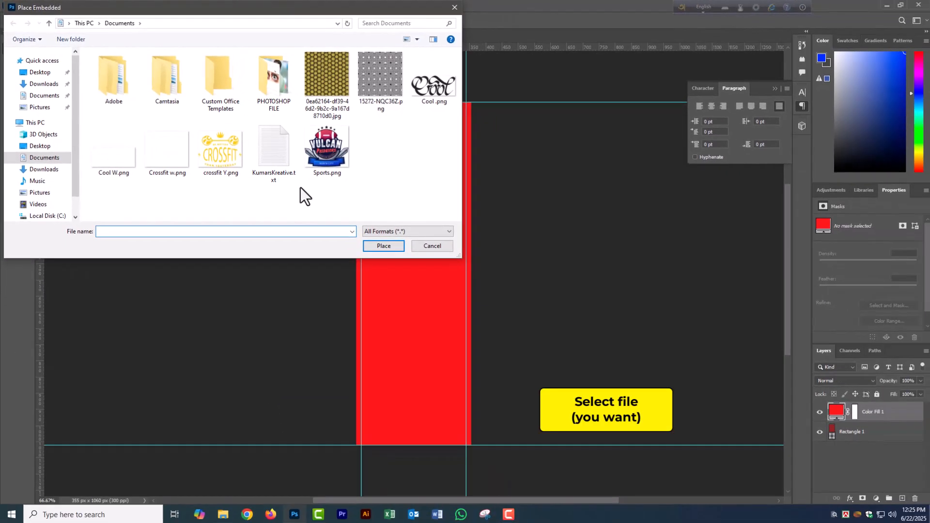
double_click(222, 156)
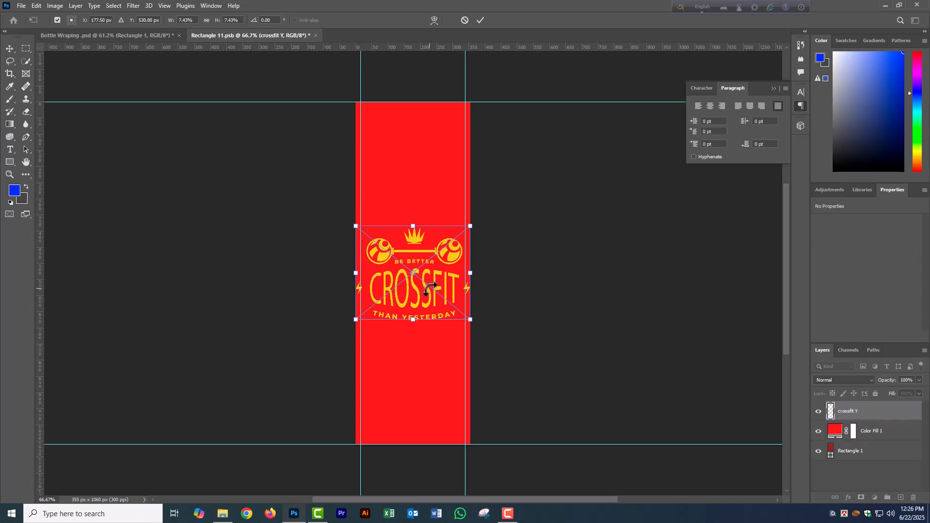
Move the CROSSFIT logo down to about Y 454 px, commit the placement, then save and close the smart object
drag(413, 299, 413, 322)
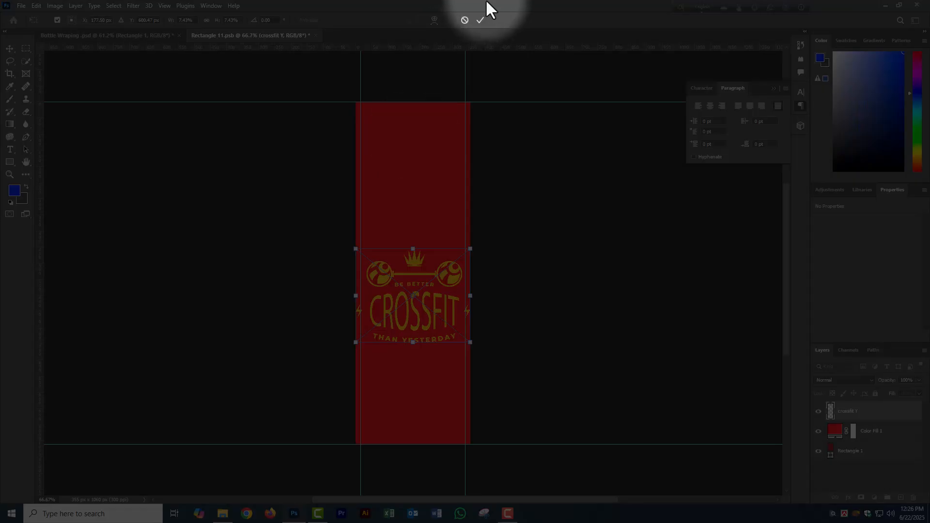
click(480, 20)
key(ctrl+s)
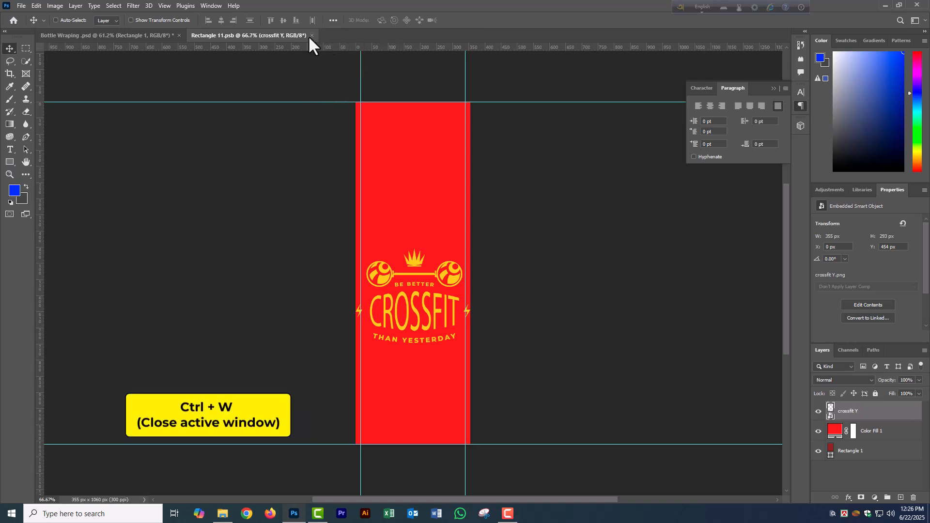
key(ctrl+w)
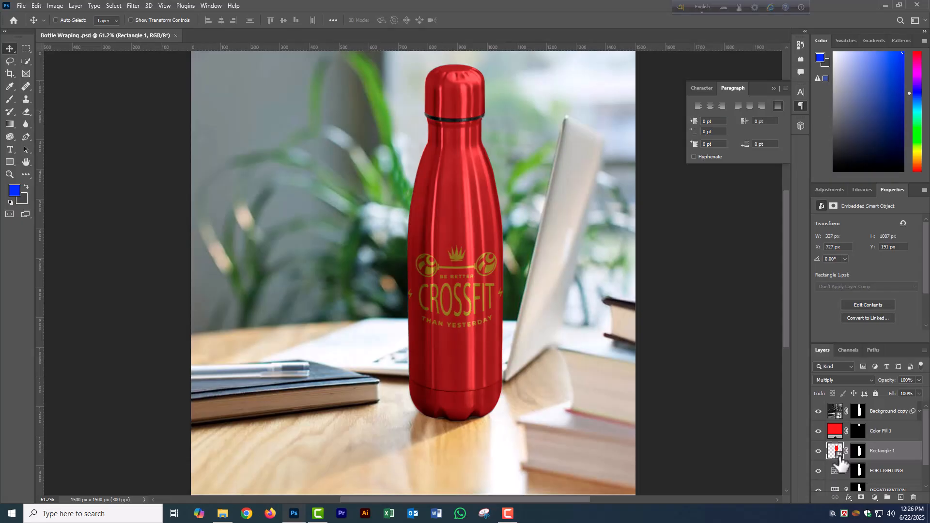
Recolour the Color Fill 1 layer inside the Rectangle 1 smart object to bright blue, then save and close it
double_click(836, 451)
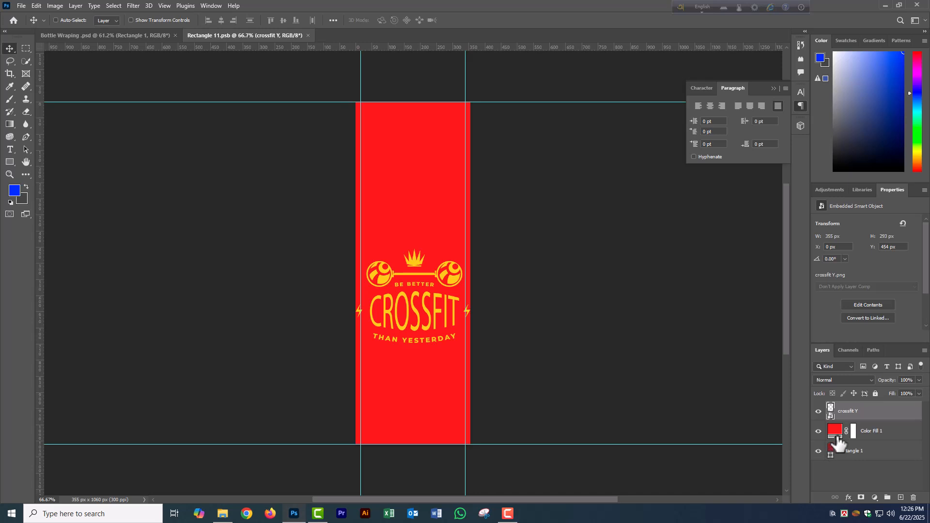
double_click(836, 430)
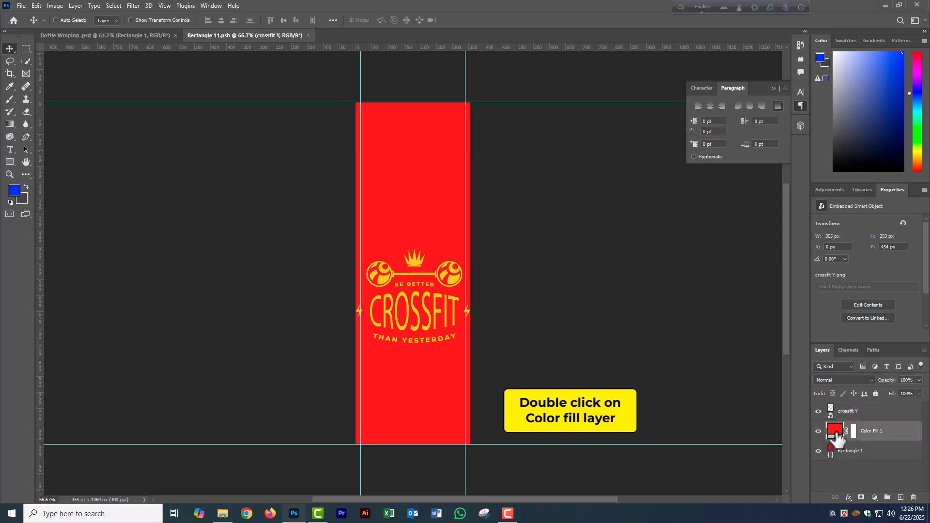
drag(687, 217, 684, 182)
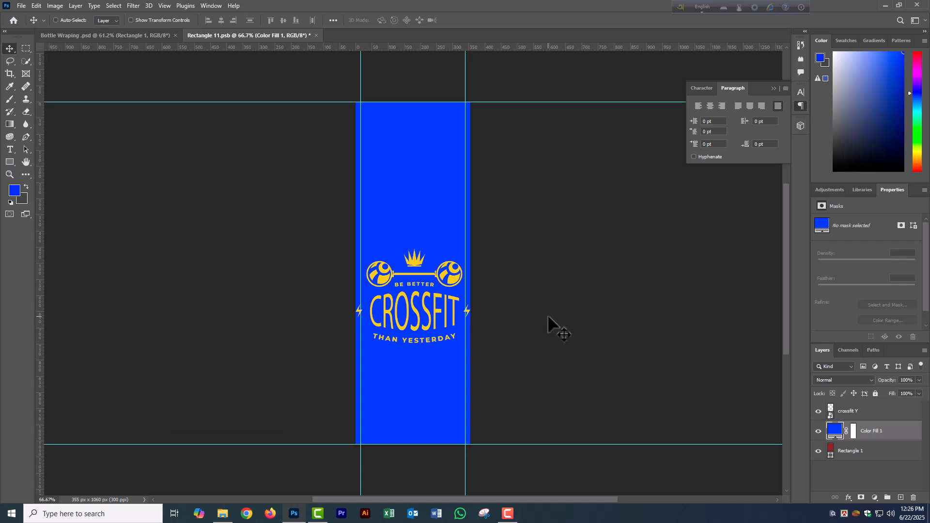
key(ctrl+s)
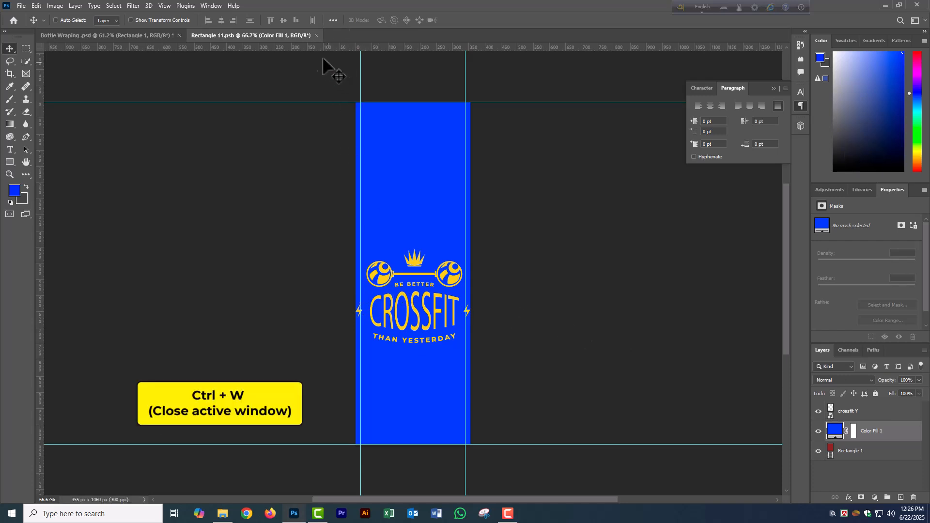
click(316, 35)
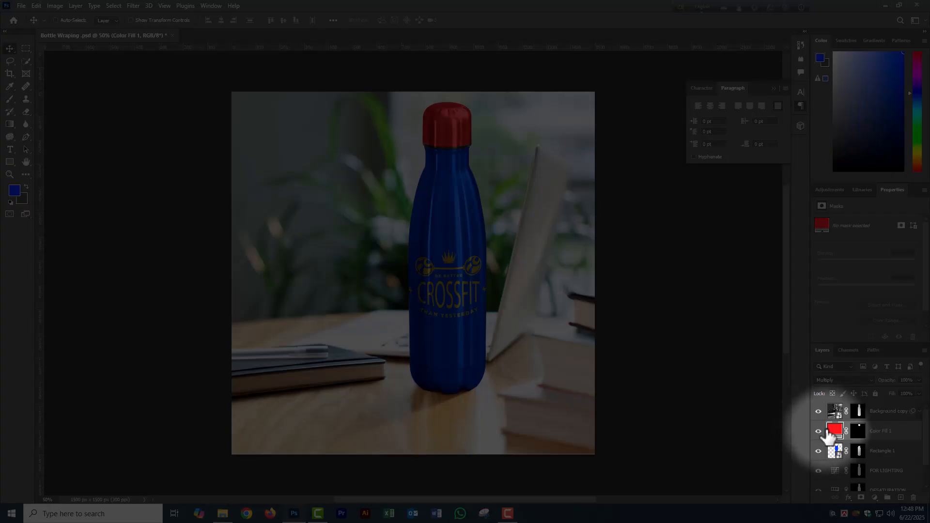
Change the cap's Color Fill 1 layer to yellow #ffcc00
double_click(835, 430)
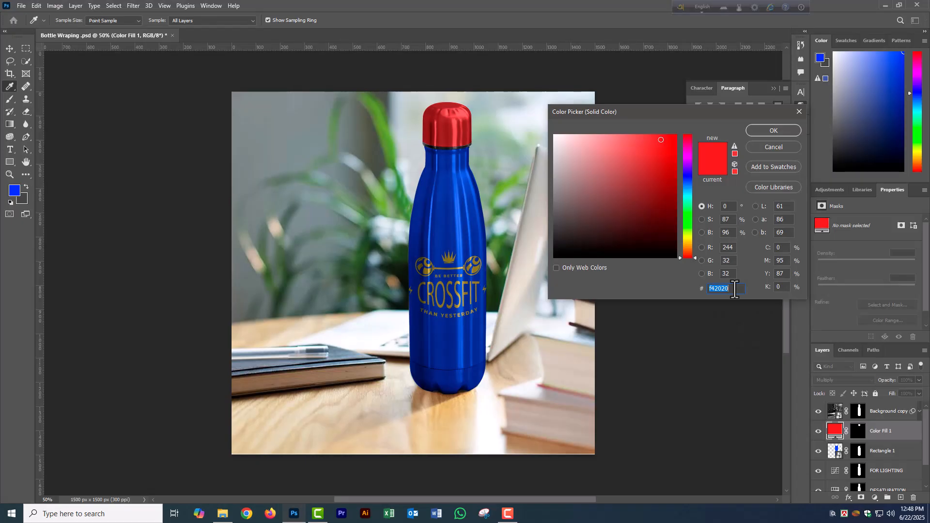
double_click(722, 289)
text(ffcc00)
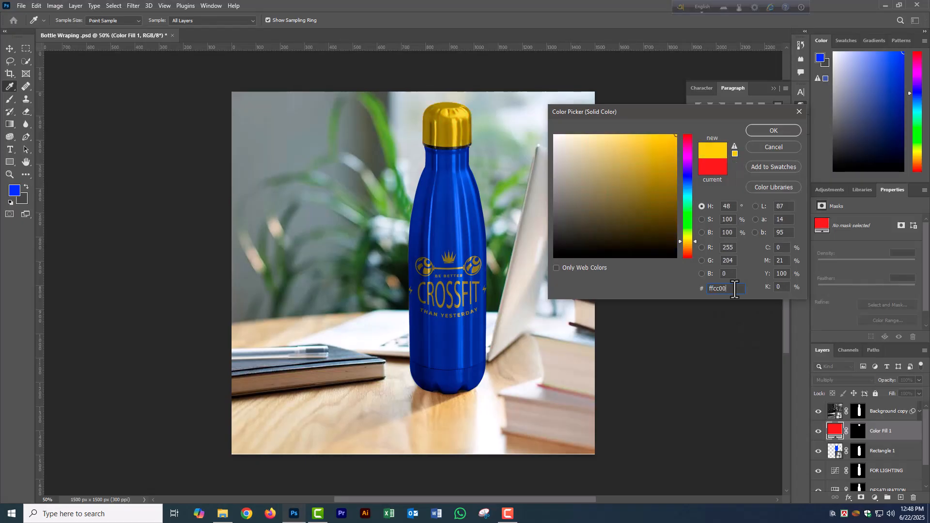
click(774, 130)
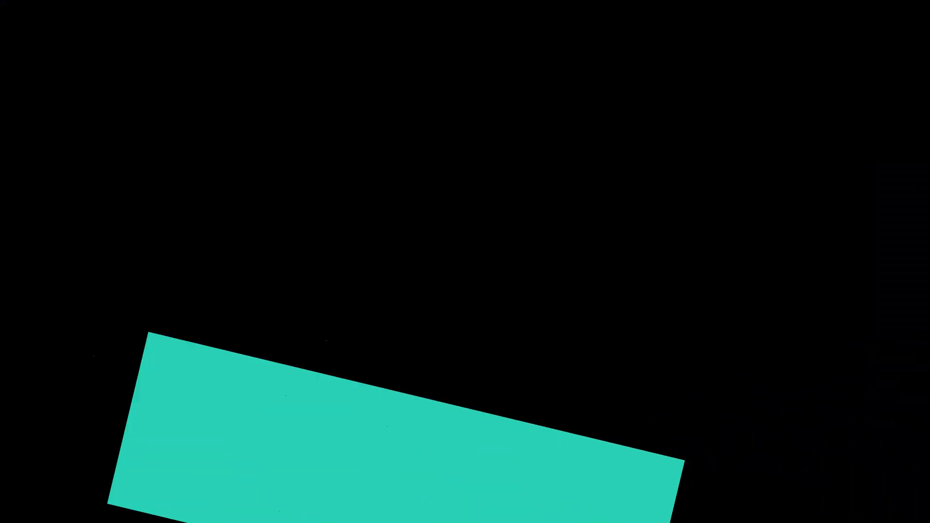